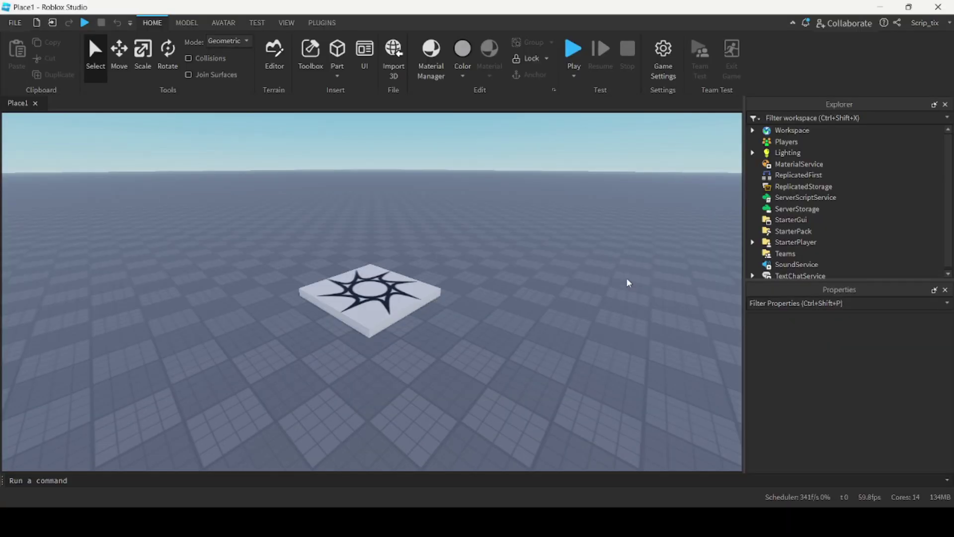
# Step: Start a play test and copy the Animate script from the player's character model in the Workspace
pyautogui.click(574, 52)
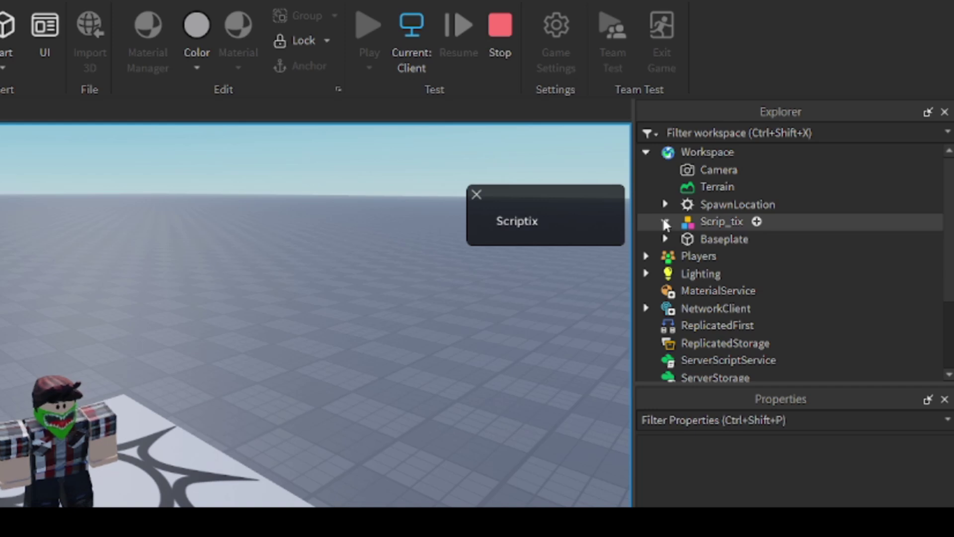
pyautogui.click(665, 222)
pyautogui.scroll(-2, 664, 221)
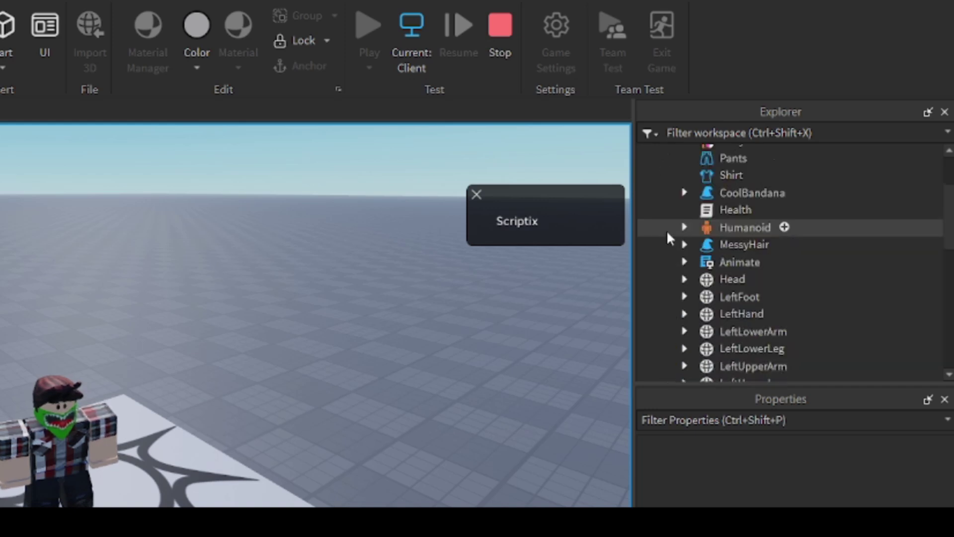
pyautogui.click(732, 265)
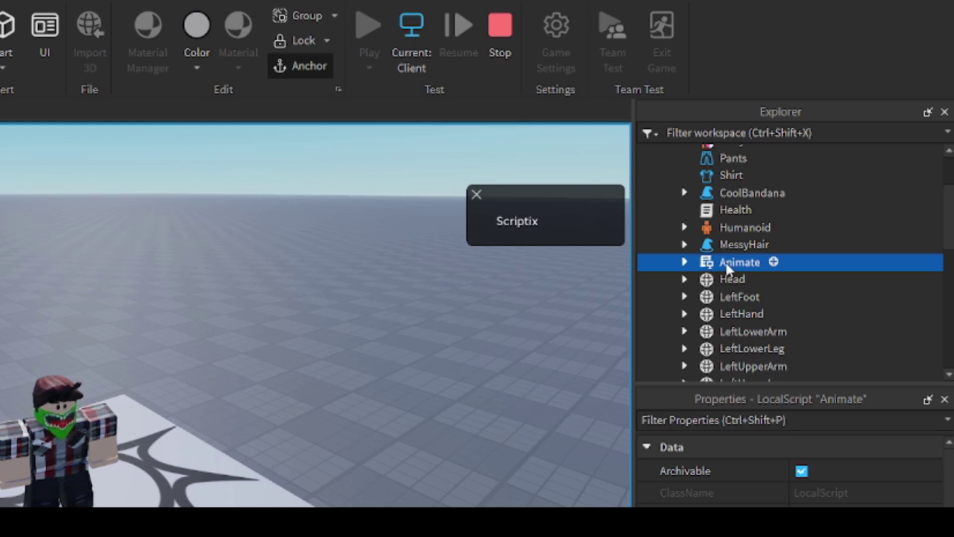
pyautogui.rightClick(725, 262)
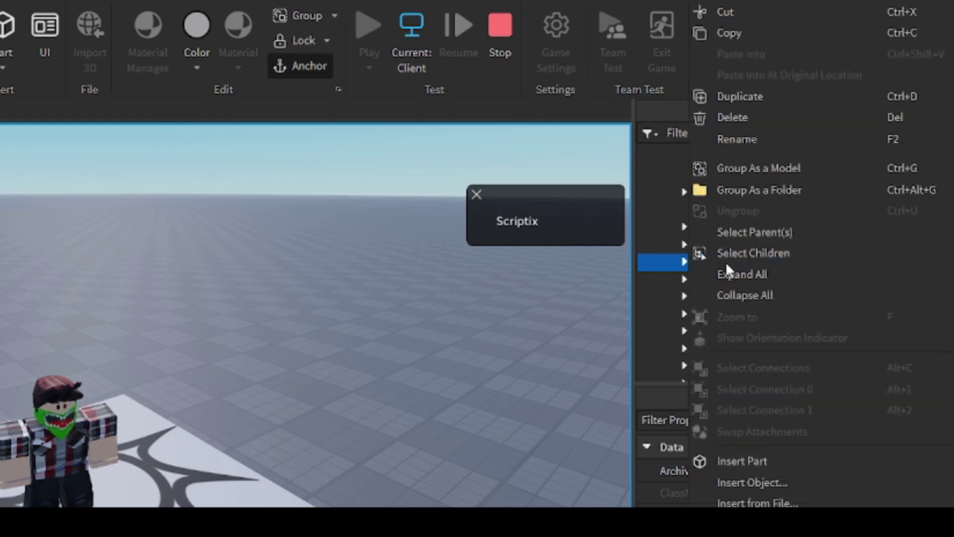
pyautogui.click(759, 32)
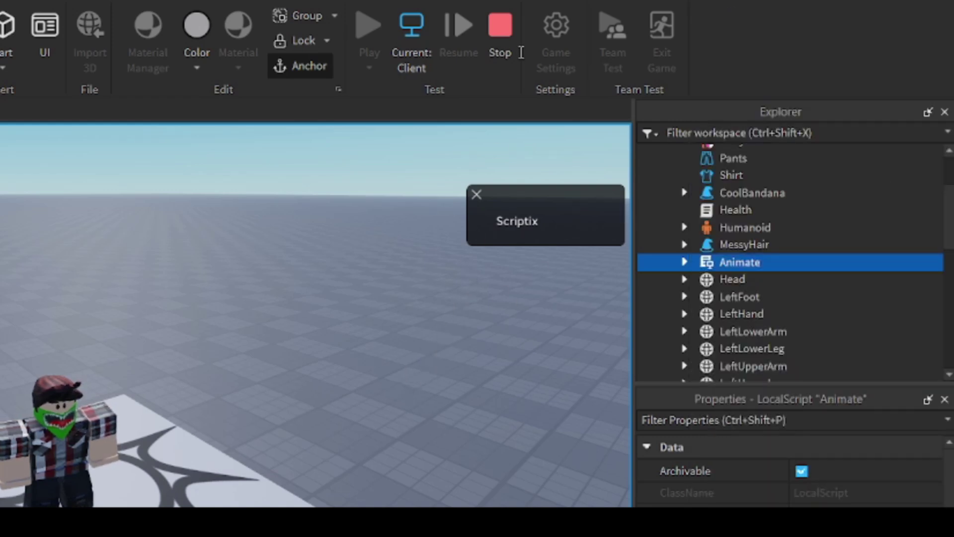
# Step: Stop the play test, paste the copied Animate script into the Workspace and move it to StarterCharacterScripts
pyautogui.click(505, 47)
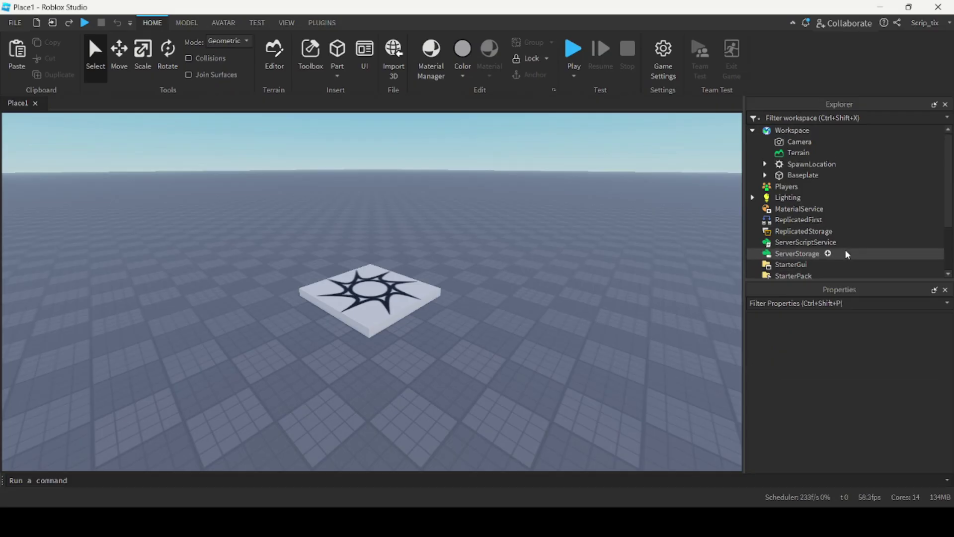
pyautogui.click(823, 131)
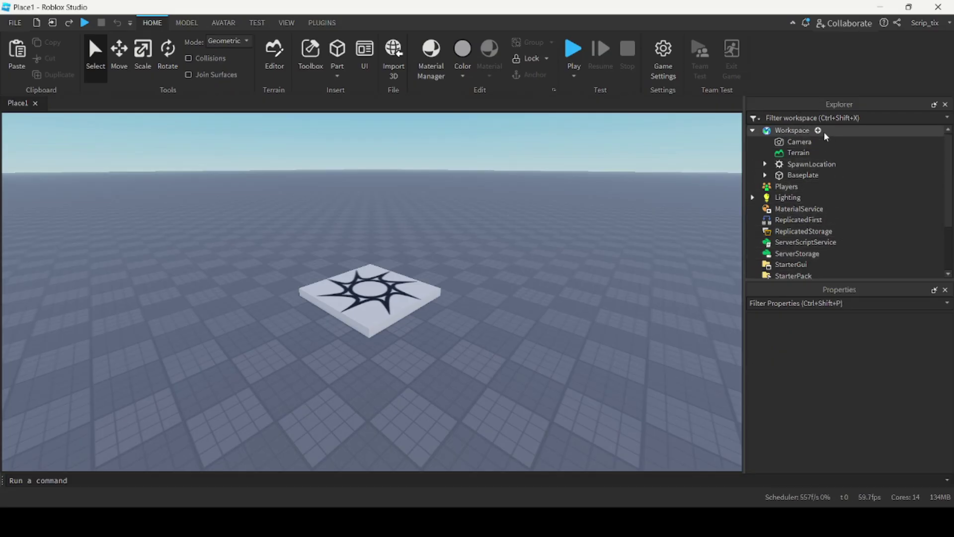
pyautogui.hotkey('ctrl', 'v')
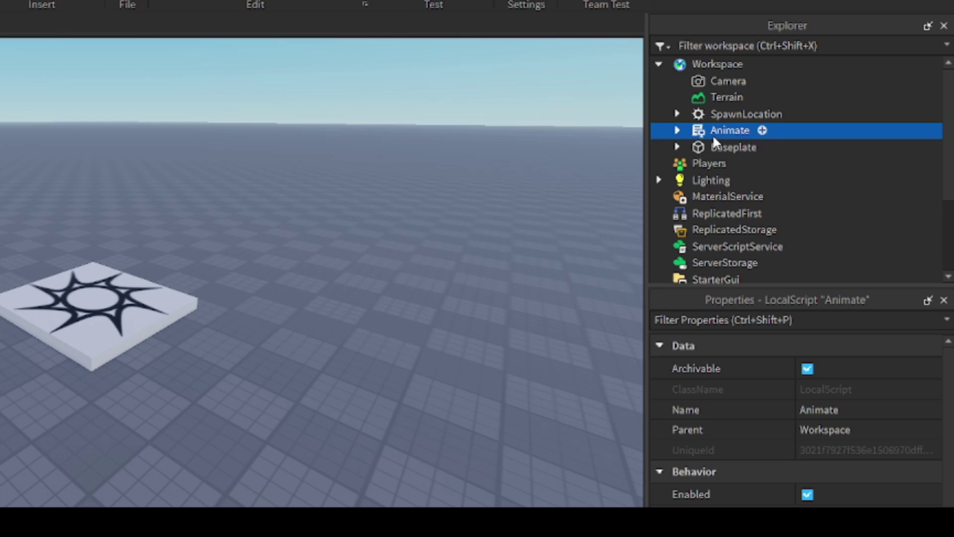
pyautogui.moveTo(714, 138); pyautogui.dragTo(730, 236)
pyautogui.scroll(-2, 725, 130)
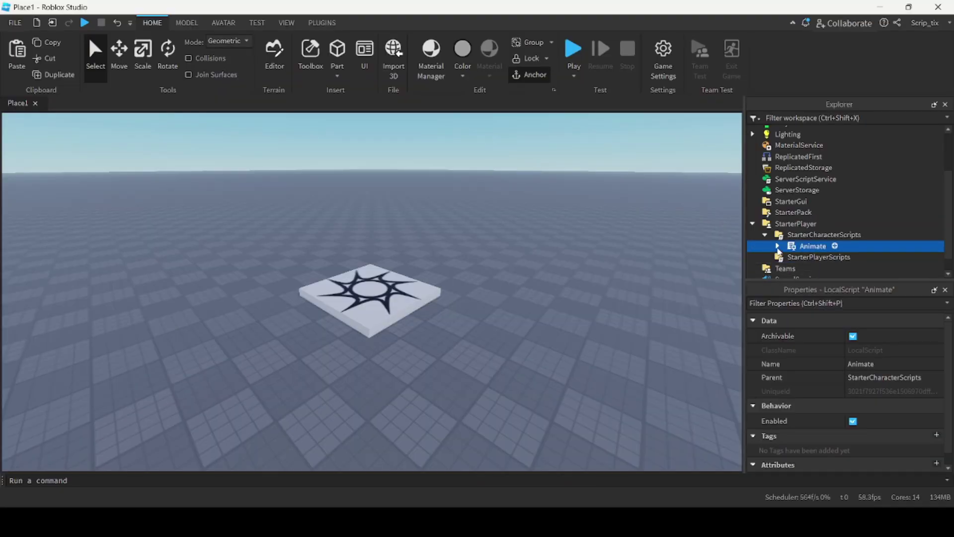
# Step: Look through the animation values inside the Animate script and inspect the AnimationId of RunAnim under run
pyautogui.click(779, 246)
pyautogui.scroll(-2, 796, 233)
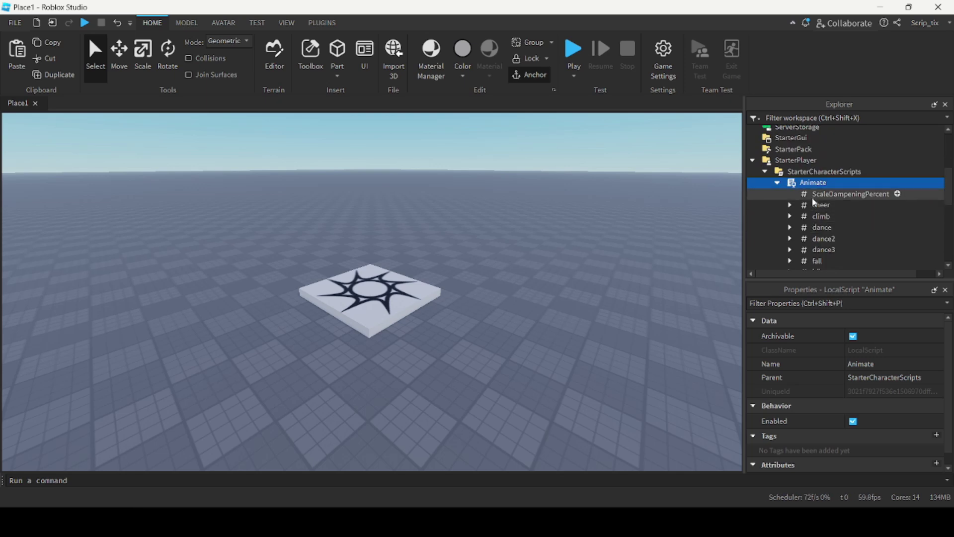
pyautogui.scroll(-3, 813, 200)
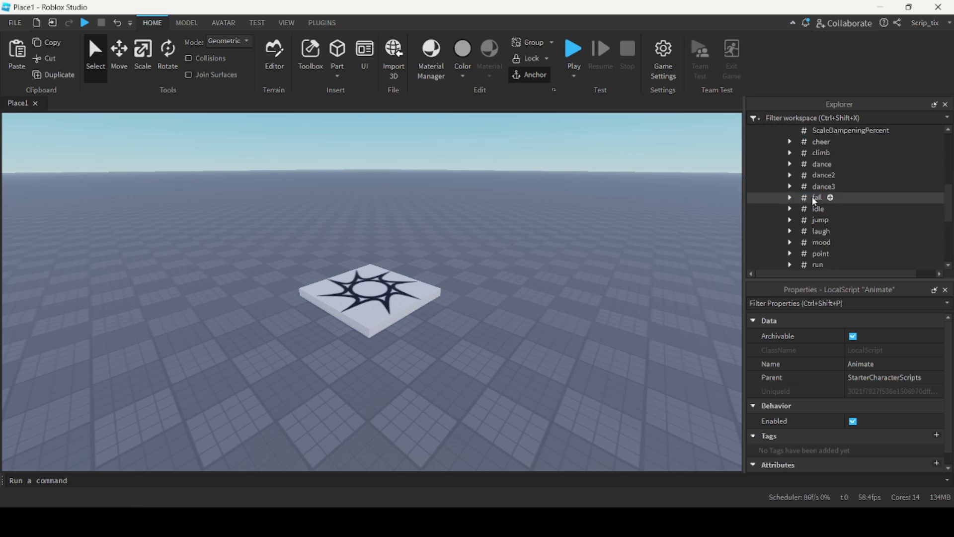
pyautogui.scroll(3, 951, 219)
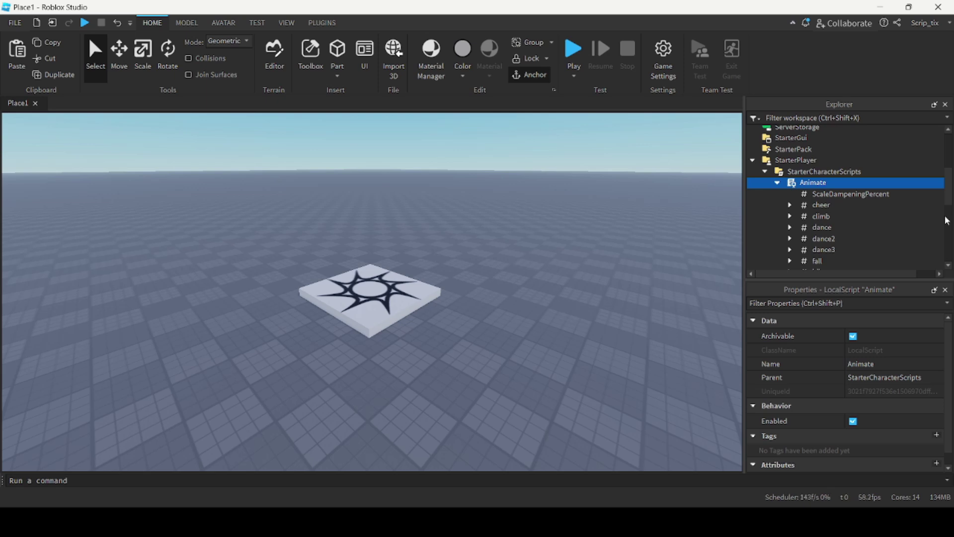
pyautogui.scroll(-2, 937, 219)
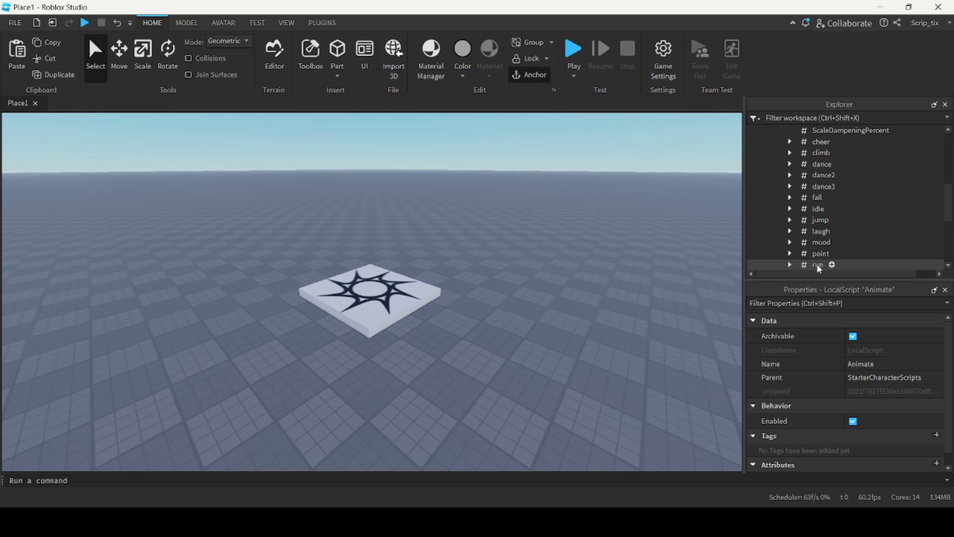
pyautogui.scroll(-1, 819, 268)
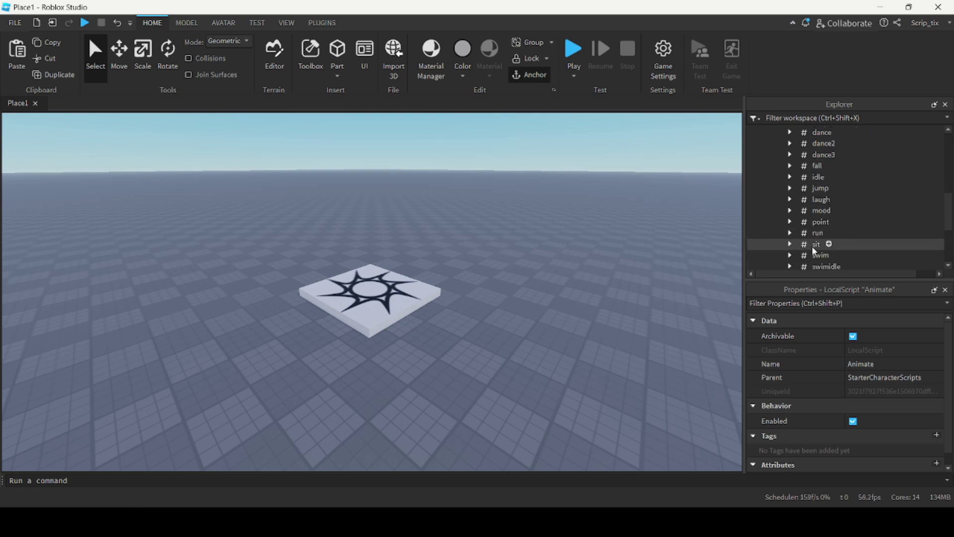
pyautogui.scroll(-2, 816, 247)
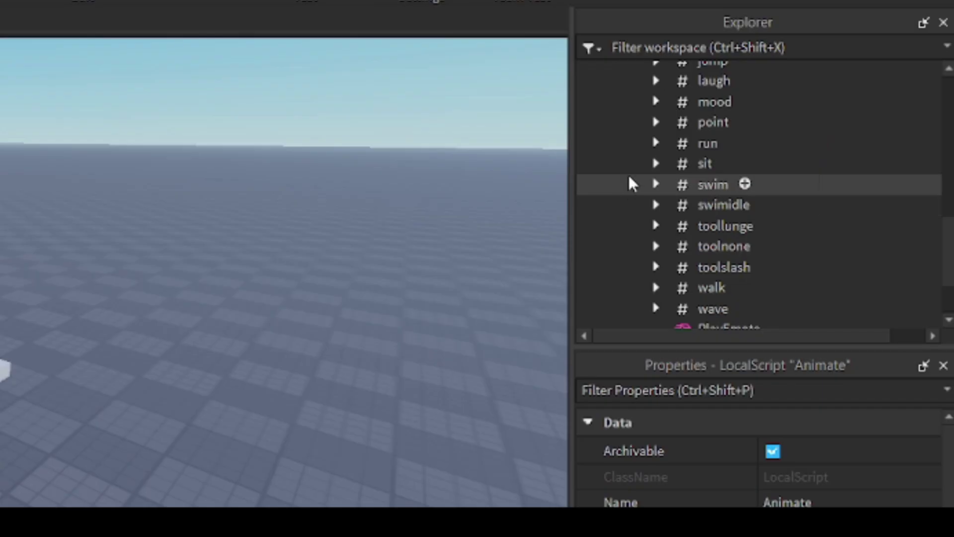
pyautogui.click(656, 142)
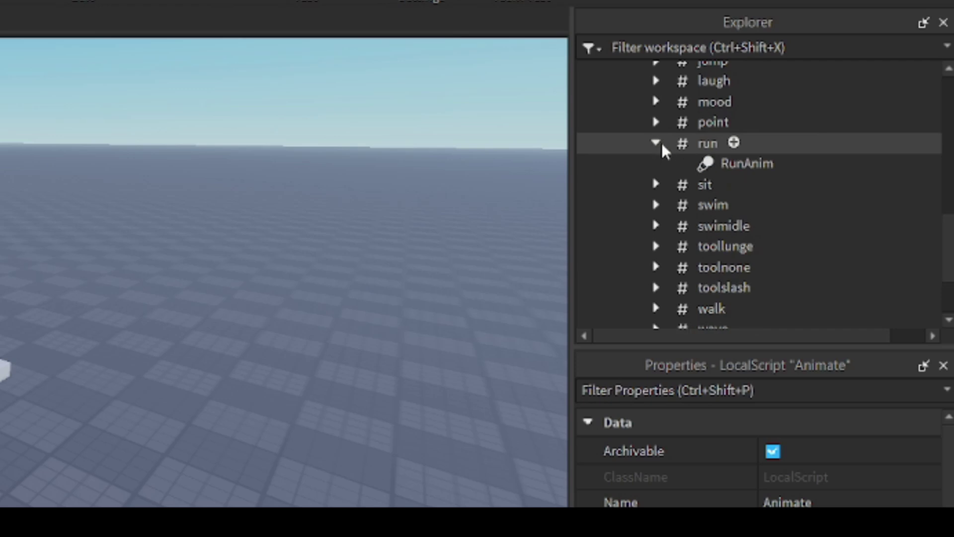
pyautogui.click(708, 167)
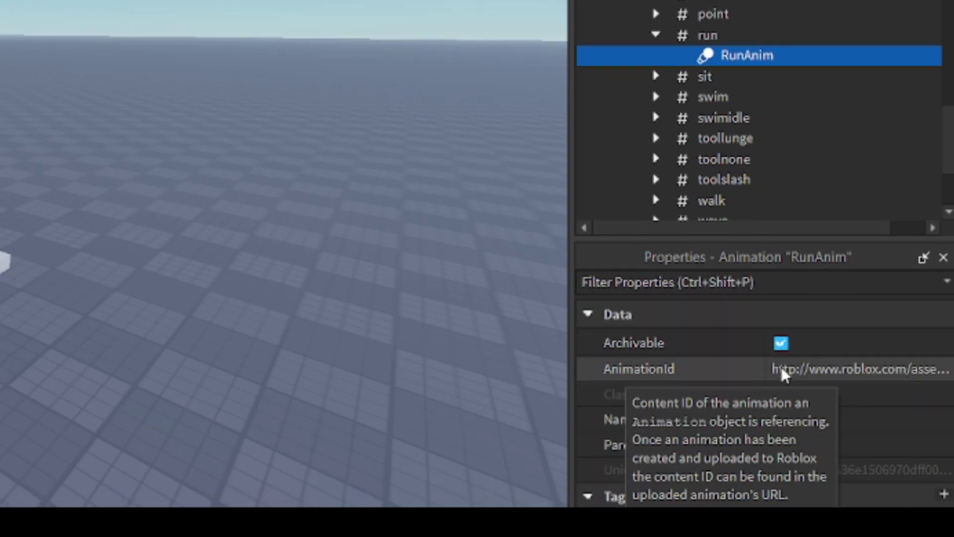
pyautogui.click(828, 371)
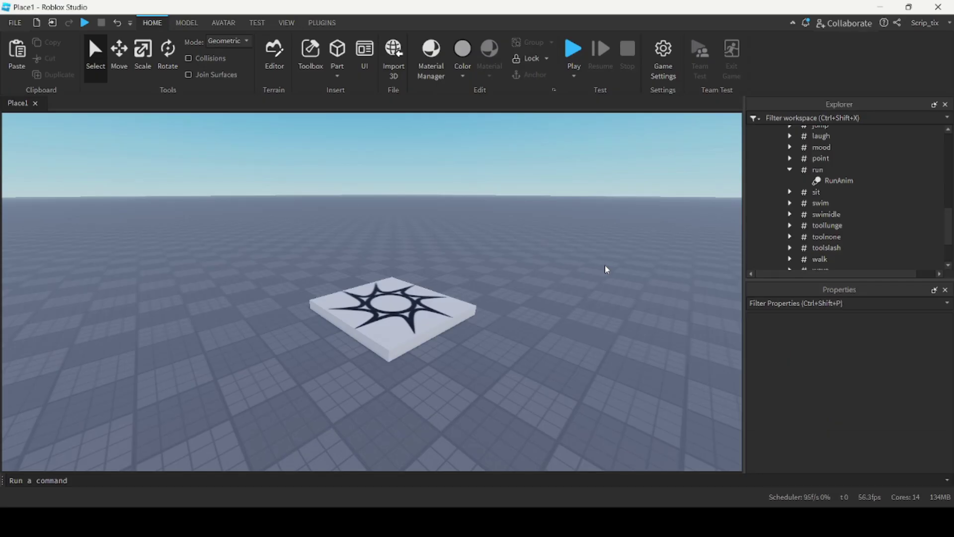
# Step: Generate an R15 masculine Block Avatar rig with the Rig Builder beside the spawn location
pyautogui.click(228, 21)
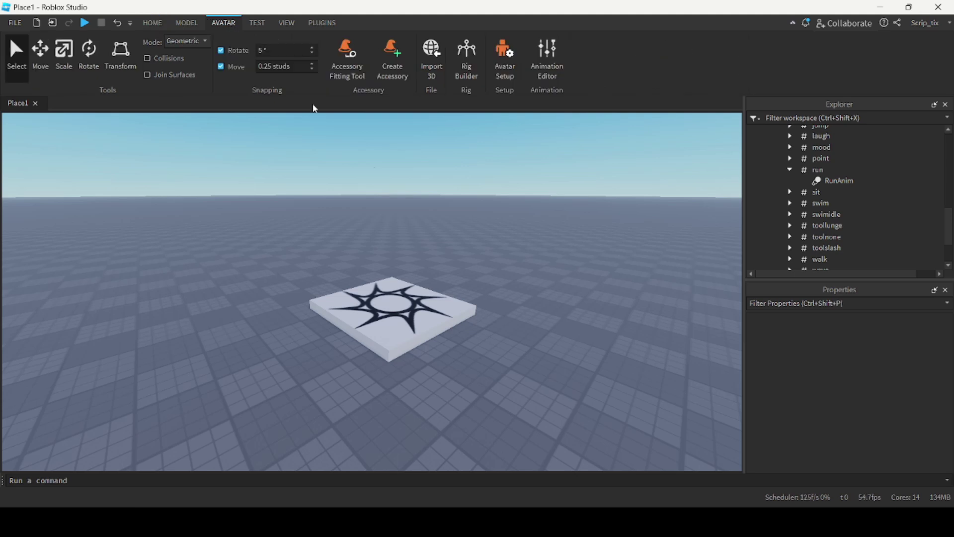
pyautogui.moveTo(474, 224); pyautogui.dragTo(475, 224, button='right')
pyautogui.press('a')
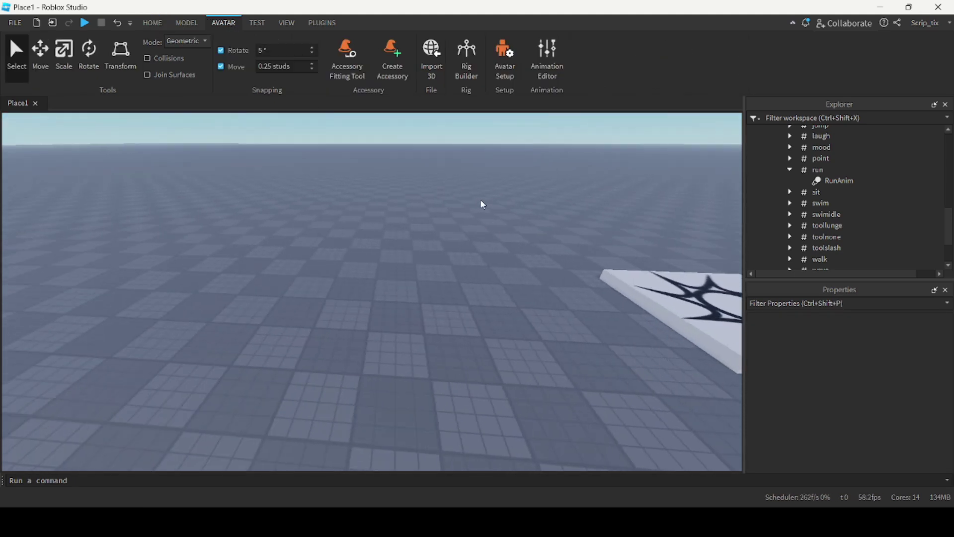
pyautogui.press('d')
pyautogui.click(472, 66)
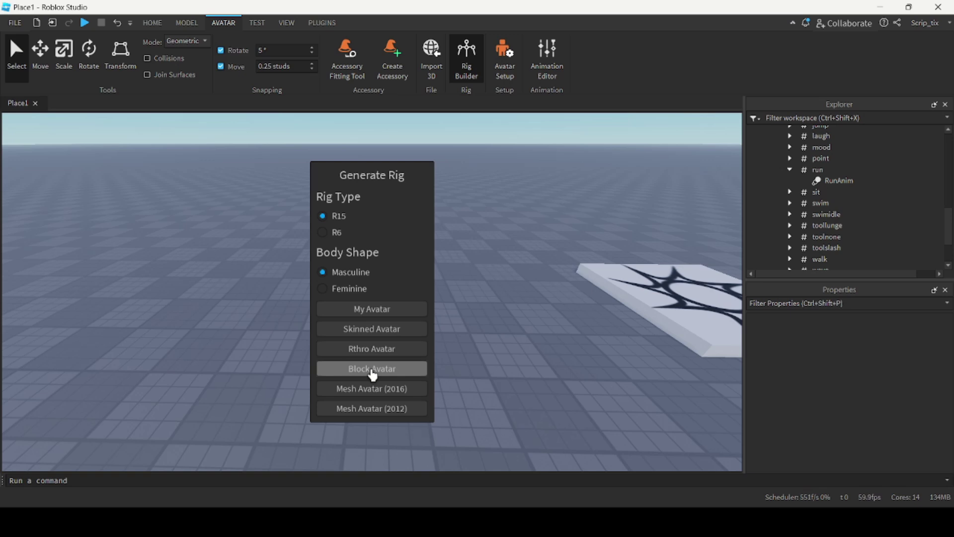
pyautogui.click(373, 369)
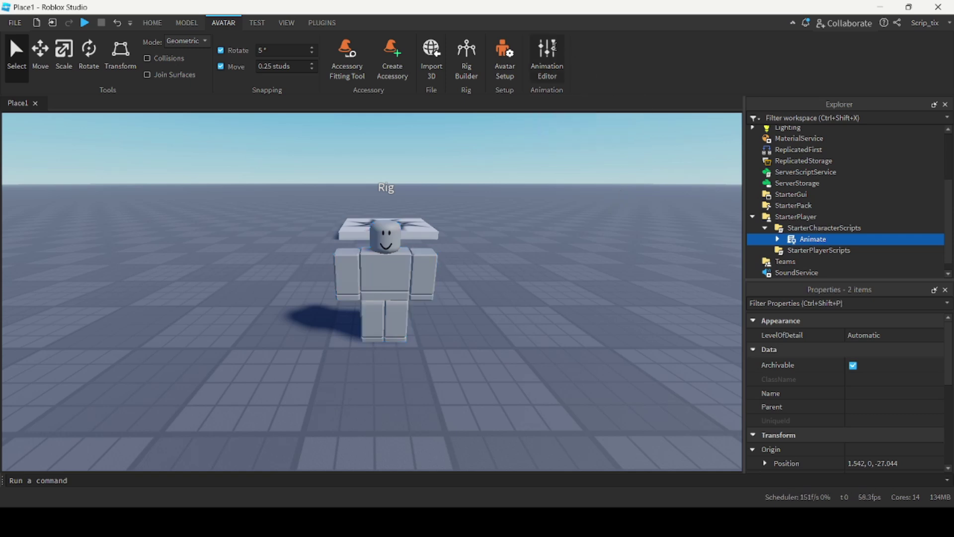
# Step: Open the rig in the Animation Editor and create a new animation named Run Animation
pyautogui.click(547, 54)
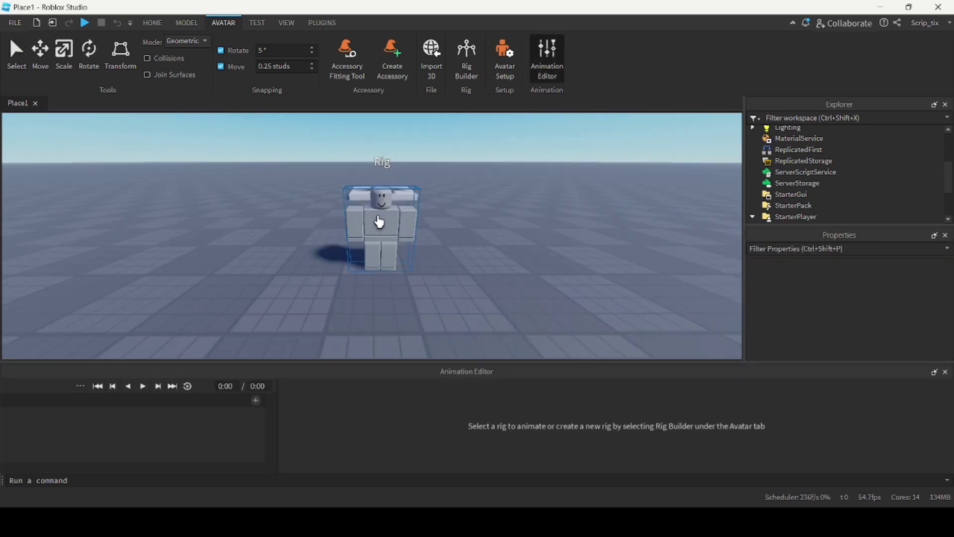
pyautogui.click(379, 220)
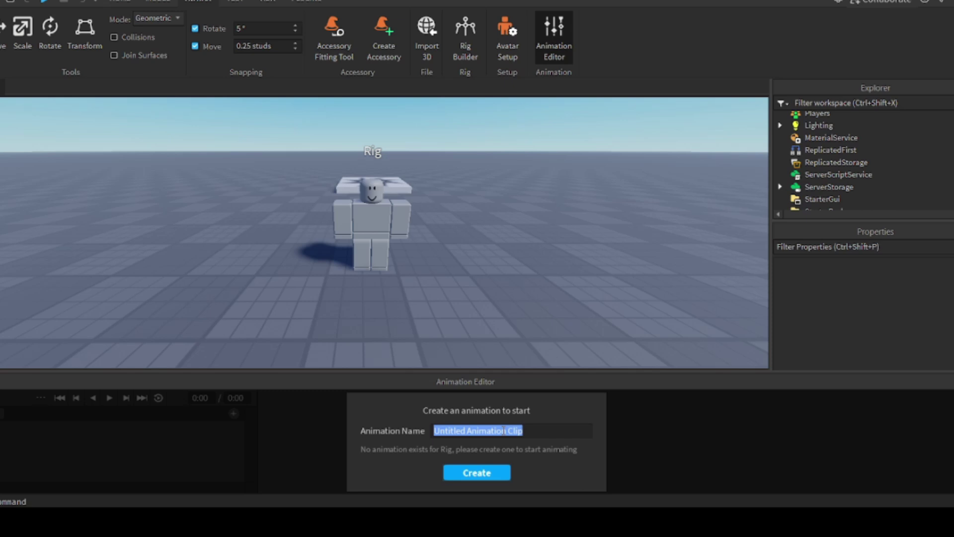
pyautogui.write('Run Animation')
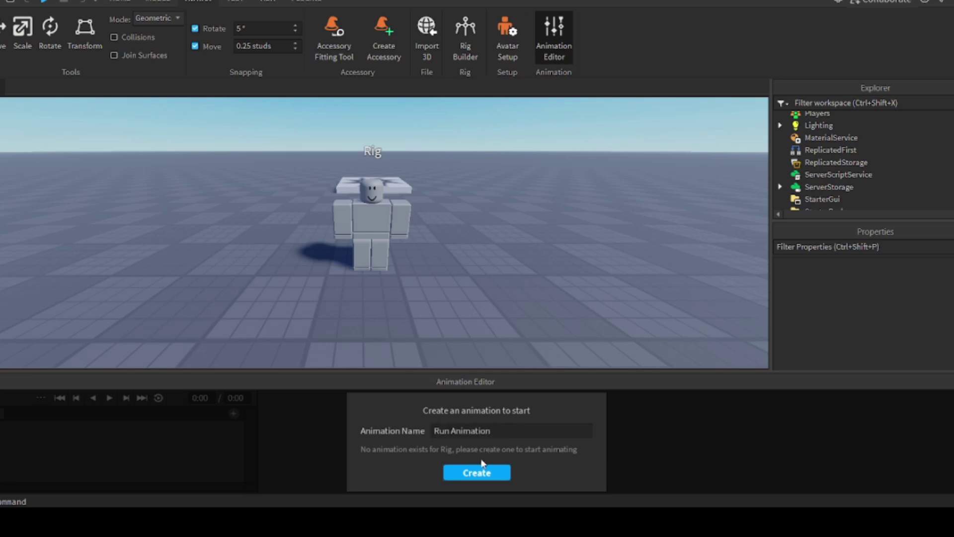
pyautogui.click(477, 472)
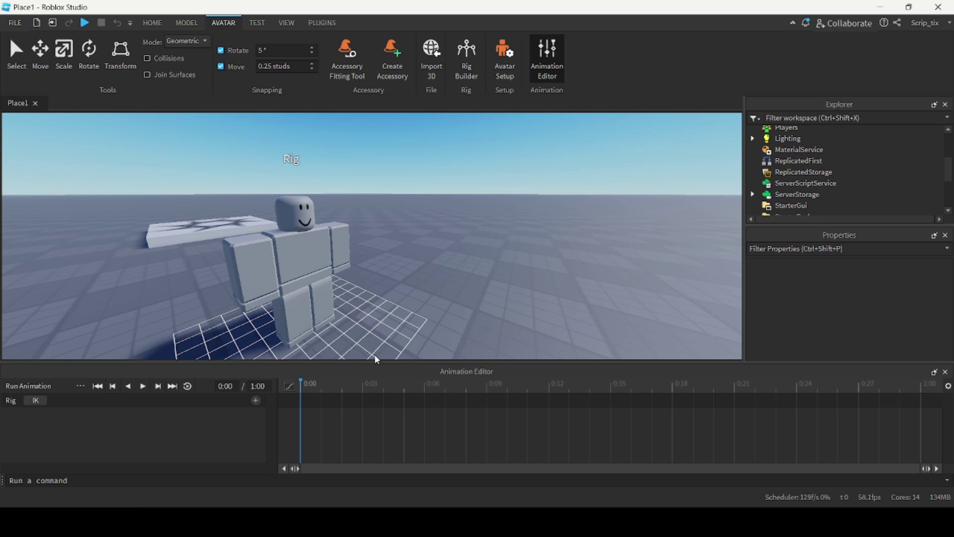
# Step: At 0:03 on the timeline, rotate the rig's right upper arm forward and its left upper arm backward
pyautogui.moveTo(410, 290); pyautogui.dragTo(403, 277, button='right')
pyautogui.moveTo(312, 389); pyautogui.dragTo(365, 389)
pyautogui.click(358, 263)
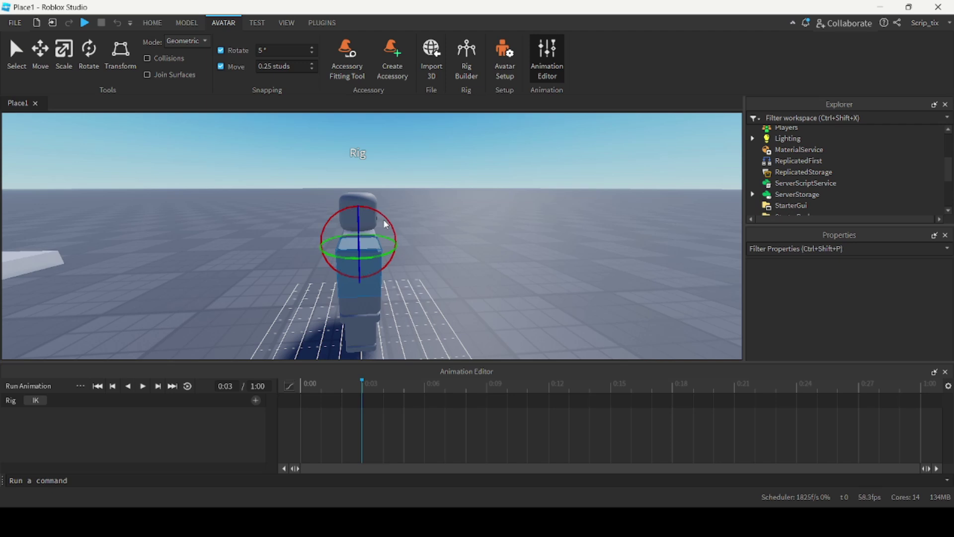
pyautogui.moveTo(387, 216); pyautogui.dragTo(339, 209)
pyautogui.moveTo(436, 251); pyautogui.dragTo(439, 246, button='right')
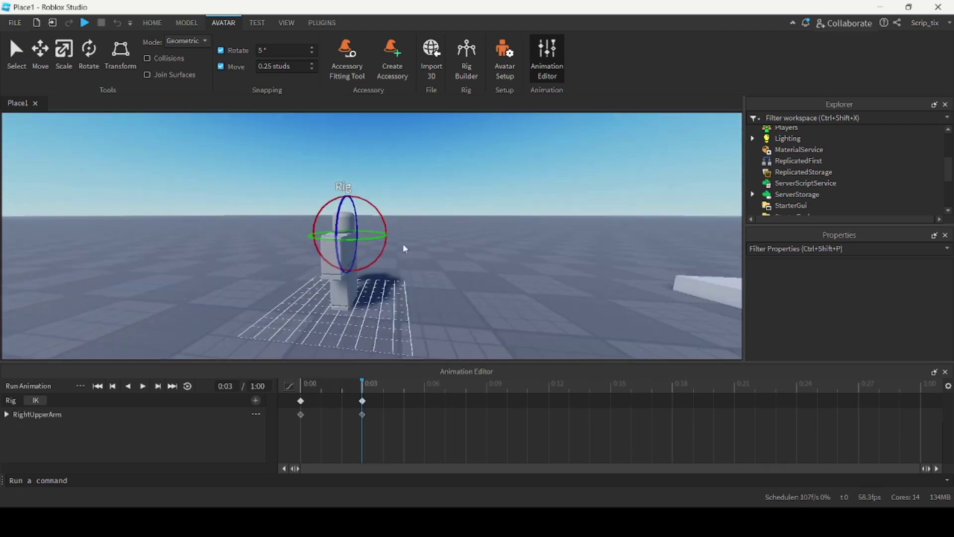
pyautogui.moveTo(363, 207); pyautogui.dragTo(315, 195)
pyautogui.scroll(5, 313, 229)
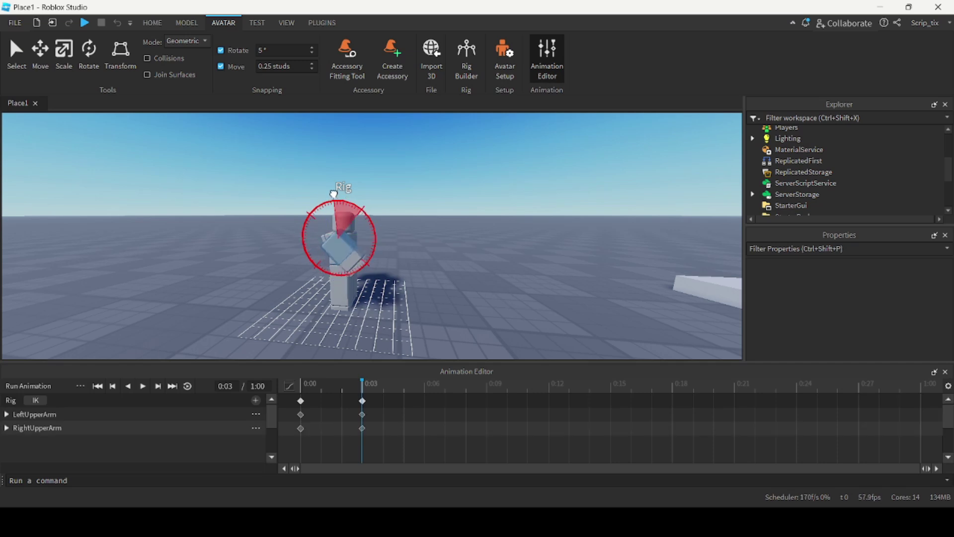
# Step: At the 0:03 keyframe, rotate the rig's left upper leg forward and its right upper leg backward
pyautogui.scroll(-5, 422, 301)
pyautogui.moveTo(426, 299); pyautogui.dragTo(437, 319, button='right')
pyautogui.click(408, 310)
pyautogui.moveTo(322, 252); pyautogui.dragTo(359, 210)
pyautogui.scroll(4, 362, 240)
pyautogui.moveTo(362, 240); pyautogui.dragTo(363, 243, button='right')
pyautogui.scroll(-5, 362, 240)
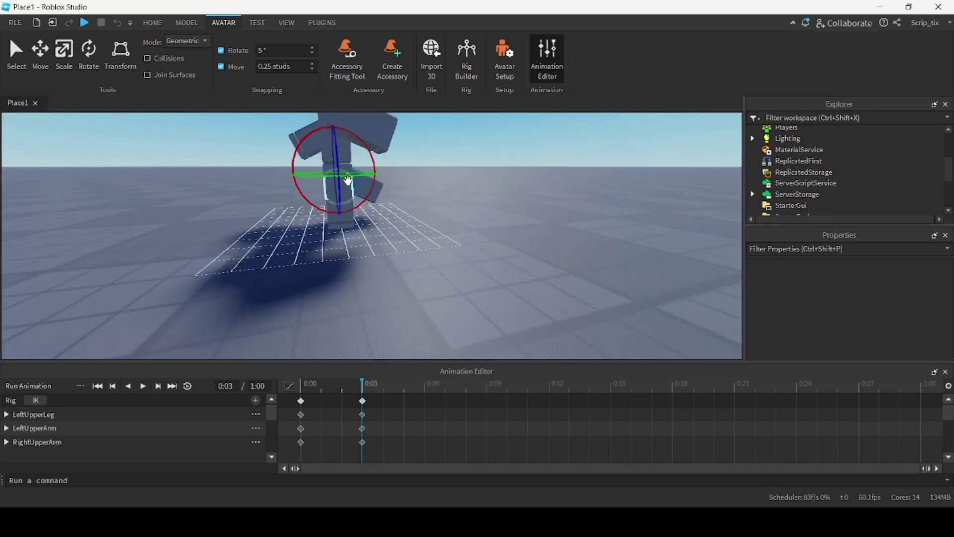
pyautogui.moveTo(368, 144); pyautogui.dragTo(363, 189)
pyautogui.click(414, 174)
# Step: Preview the first running pose by scrubbing the timeline from 0:00 to 0:03
pyautogui.scroll(4, 414, 174)
pyautogui.moveTo(413, 174); pyautogui.dragTo(414, 173, button='right')
pyautogui.scroll(-4, 413, 172)
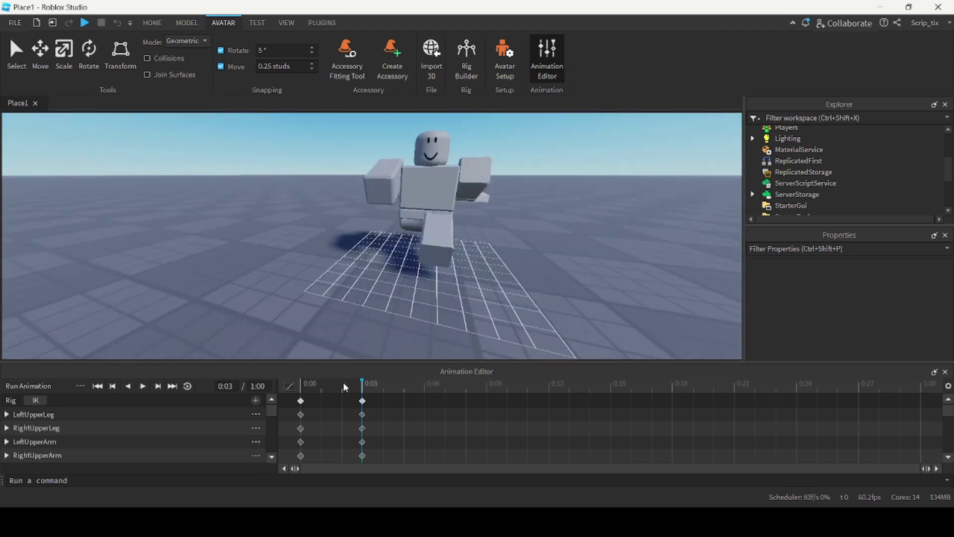
pyautogui.click(307, 387)
pyautogui.moveTo(320, 387); pyautogui.dragTo(366, 392)
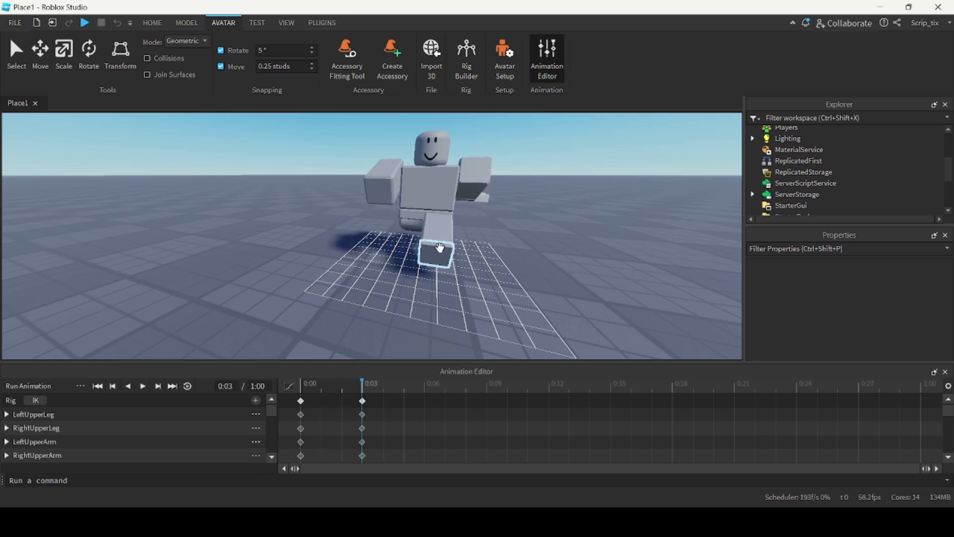
# Step: At 0:09 on the timeline, rotate the right upper arm backward and the left upper arm forward
pyautogui.scroll(5, 444, 251)
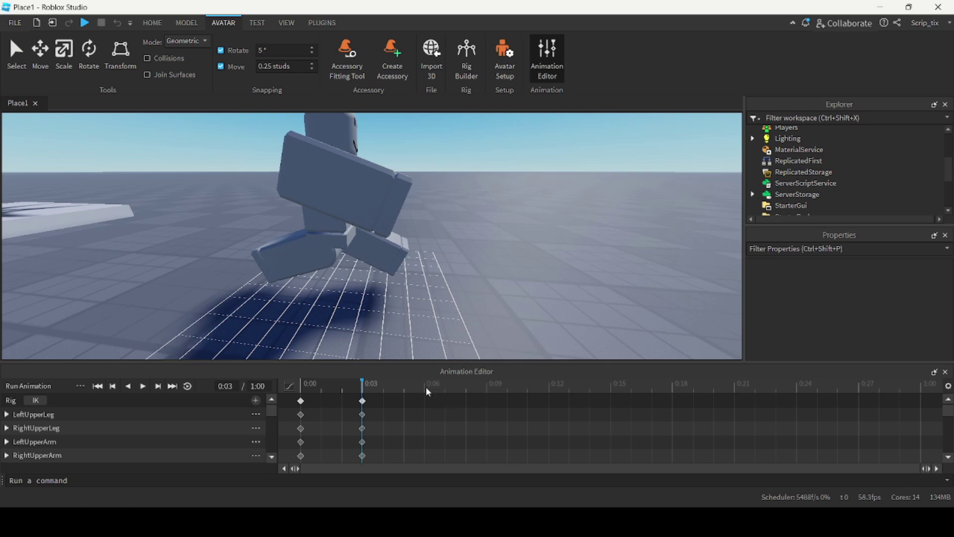
pyautogui.click(489, 398)
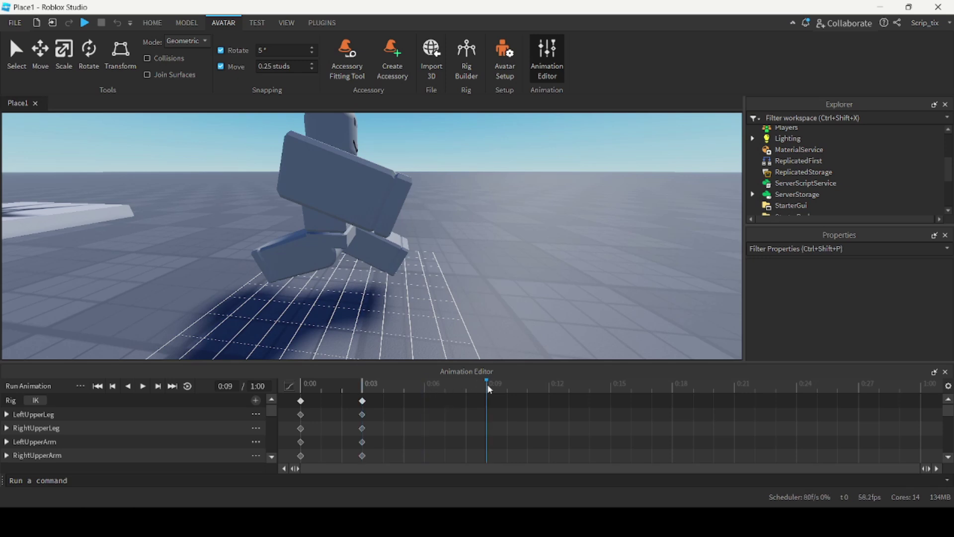
pyautogui.click(340, 140)
pyautogui.moveTo(341, 137); pyautogui.dragTo(323, 202)
pyautogui.moveTo(377, 207); pyautogui.dragTo(377, 207, button='right')
pyautogui.click(478, 153)
pyautogui.moveTo(449, 149); pyautogui.dragTo(418, 209)
pyautogui.moveTo(431, 238); pyautogui.dragTo(431, 238, button='right')
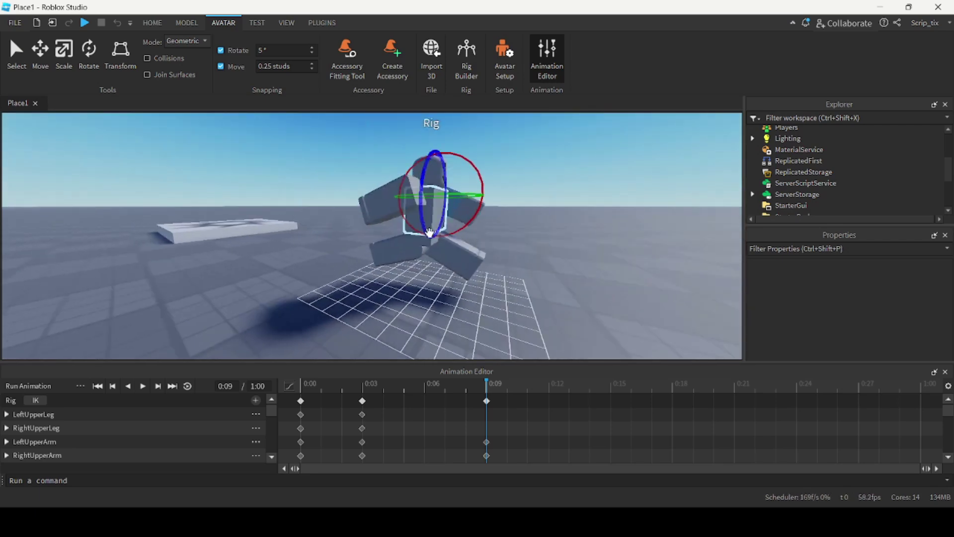
# Step: At the 0:09 keyframe, rotate the rig's right upper leg forward and its left upper leg backward
pyautogui.click(415, 247)
pyautogui.moveTo(460, 218); pyautogui.dragTo(362, 222)
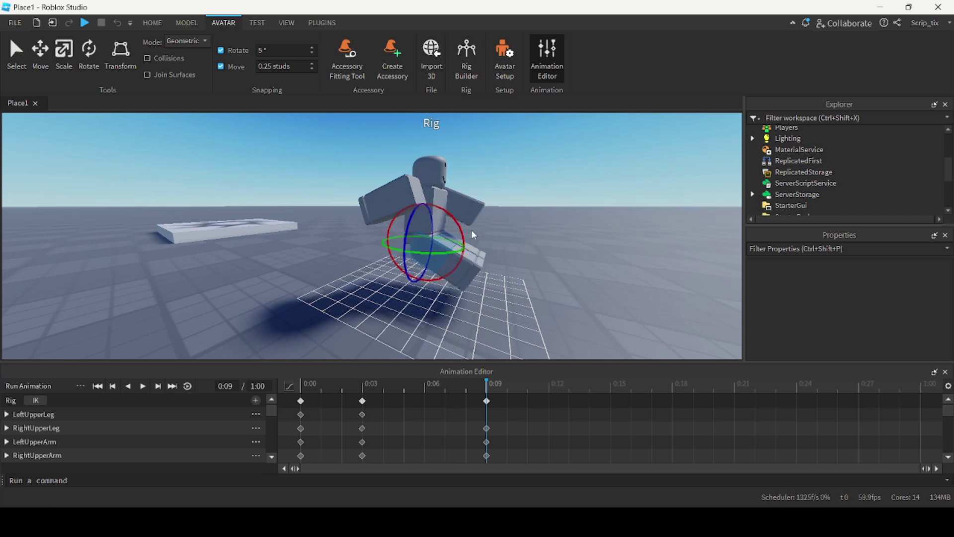
pyautogui.moveTo(473, 234); pyautogui.dragTo(394, 256, button='right')
pyautogui.click(327, 275)
pyautogui.moveTo(393, 243); pyautogui.dragTo(313, 243)
pyautogui.moveTo(530, 225); pyautogui.dragTo(527, 222, button='right')
pyautogui.scroll(-3, 527, 222)
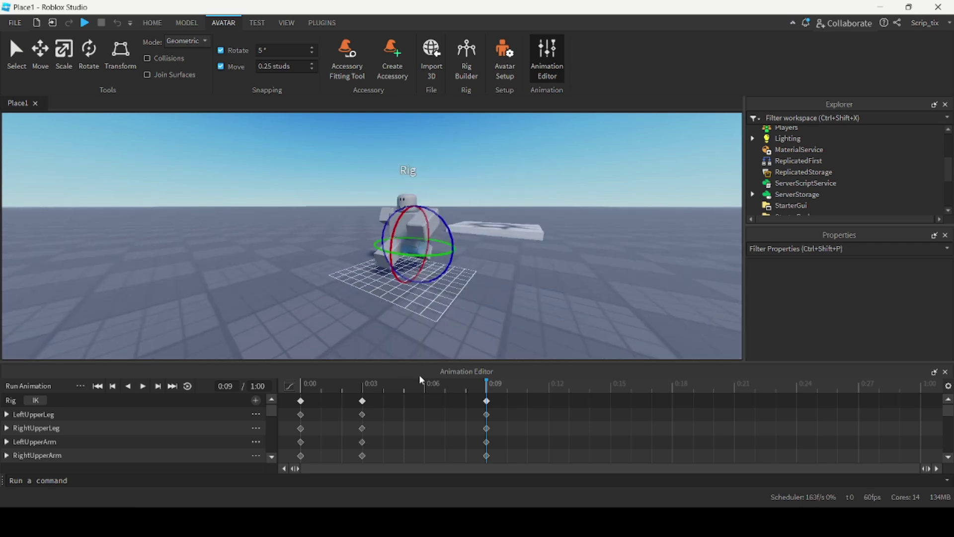
pyautogui.scroll(3, 437, 218)
pyautogui.moveTo(437, 217); pyautogui.dragTo(435, 221, button='right')
pyautogui.scroll(-1, 435, 222)
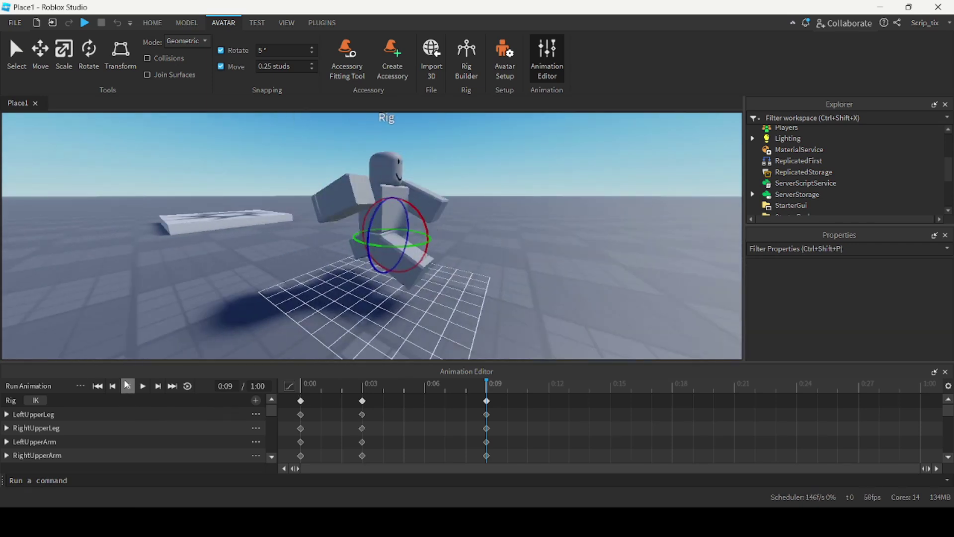
# Step: Enable looping for the run animation and preview its playback
pyautogui.click(142, 385)
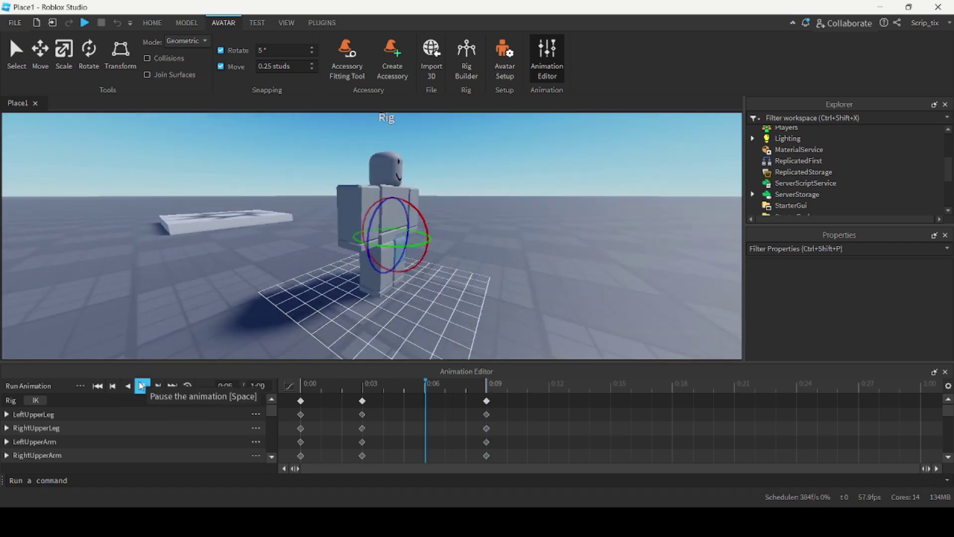
pyautogui.click(187, 387)
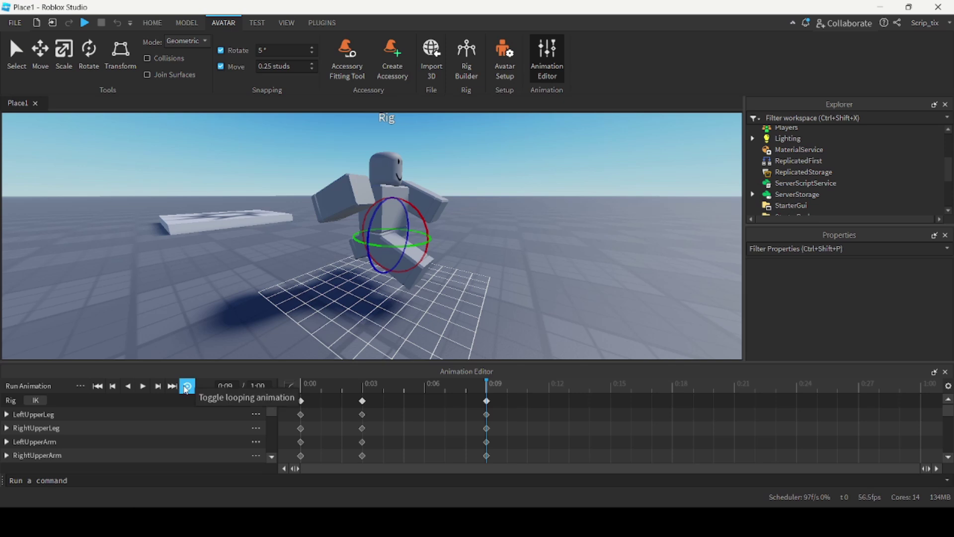
pyautogui.click(149, 392)
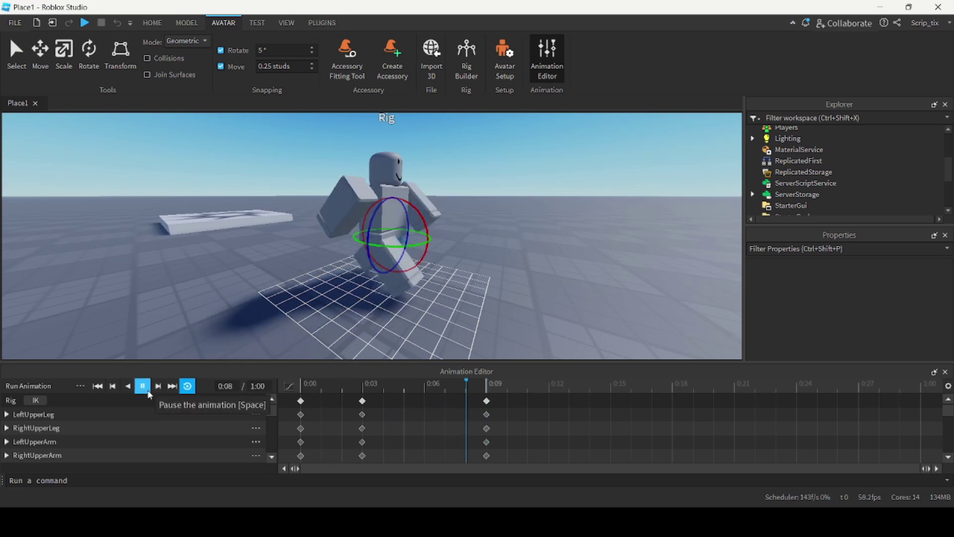
pyautogui.click(148, 392)
# Step: At 0:12 on the timeline, rotate the right and left upper arms back down to the rig's sides
pyautogui.click(485, 386)
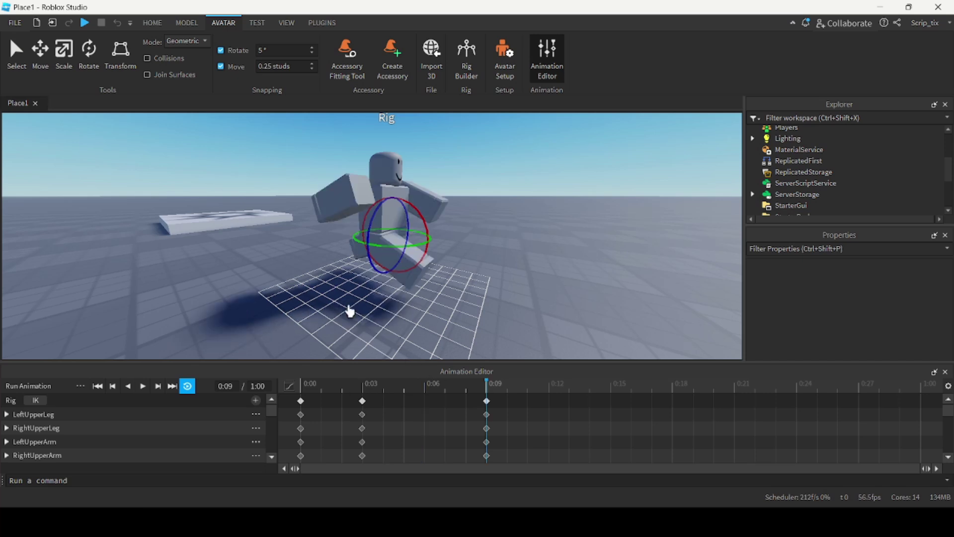
pyautogui.click(550, 397)
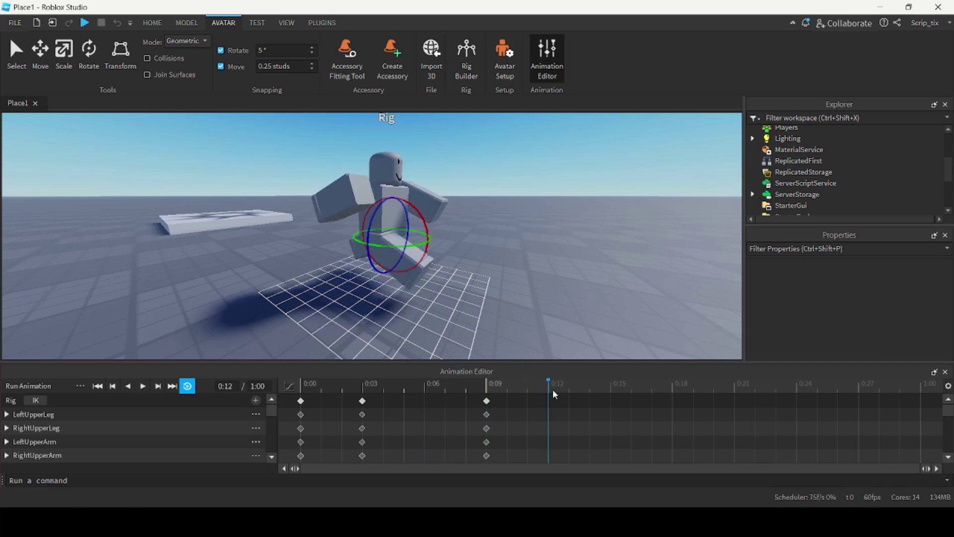
pyautogui.click(349, 175)
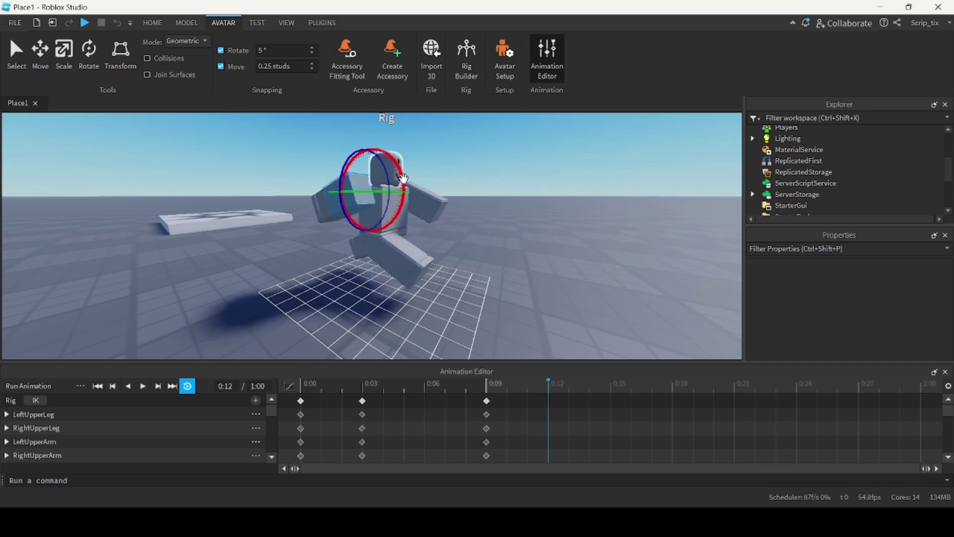
pyautogui.moveTo(403, 178); pyautogui.dragTo(372, 156)
pyautogui.moveTo(415, 175); pyautogui.dragTo(415, 174, button='right')
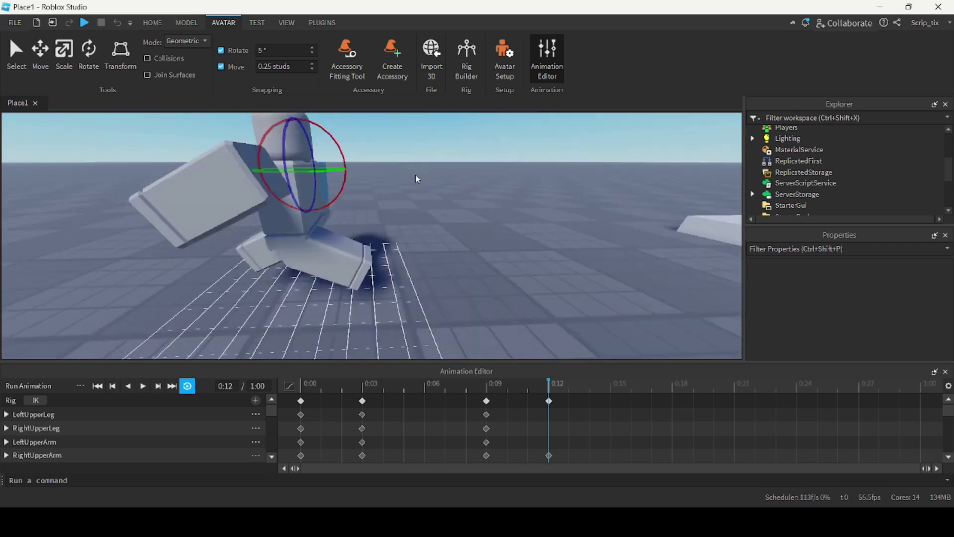
pyautogui.click(205, 191)
pyautogui.moveTo(313, 153); pyautogui.dragTo(267, 139)
# Step: At the 0:12 keyframe, rotate both upper legs back to the straight standing position
pyautogui.moveTo(406, 209); pyautogui.dragTo(389, 205, button='right')
pyautogui.scroll(5, 390, 205)
pyautogui.click(221, 184)
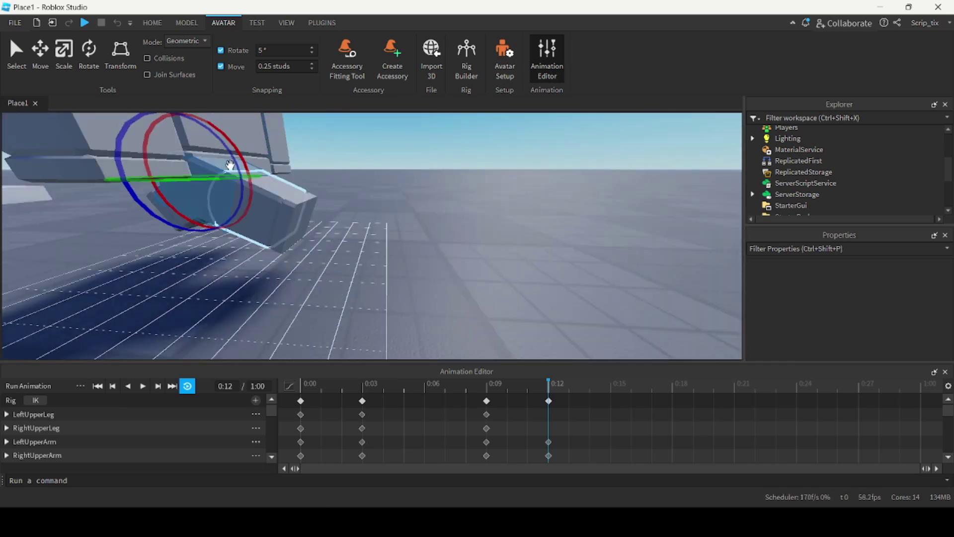
pyautogui.moveTo(235, 149); pyautogui.dragTo(278, 210)
pyautogui.moveTo(279, 210); pyautogui.dragTo(328, 200, button='right')
pyautogui.click(258, 197)
pyautogui.moveTo(268, 159); pyautogui.dragTo(259, 211)
pyautogui.moveTo(283, 219); pyautogui.dragTo(582, 224, button='right')
pyautogui.scroll(-5, 554, 235)
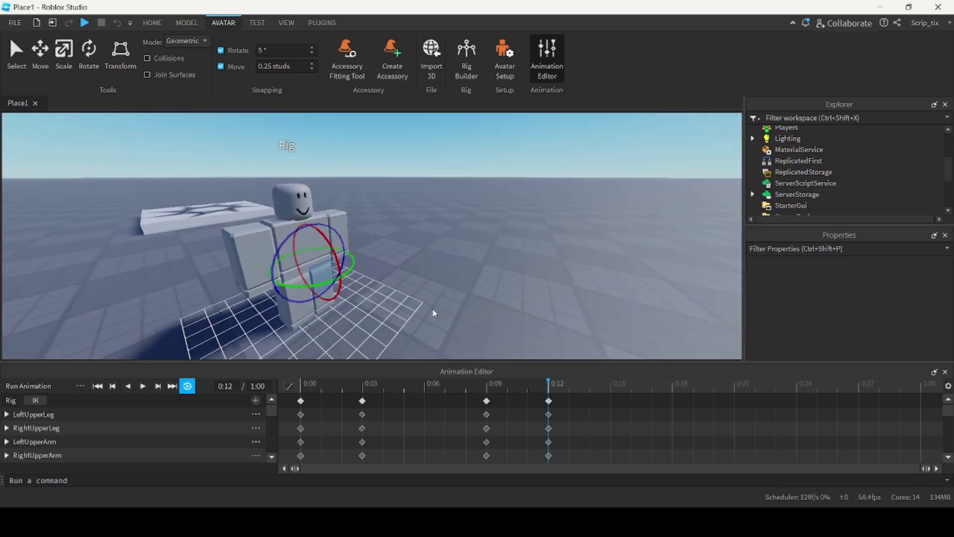
# Step: Play the looping run animation from 0:00 and inspect the rig's motion from several angles
pyautogui.click(140, 387)
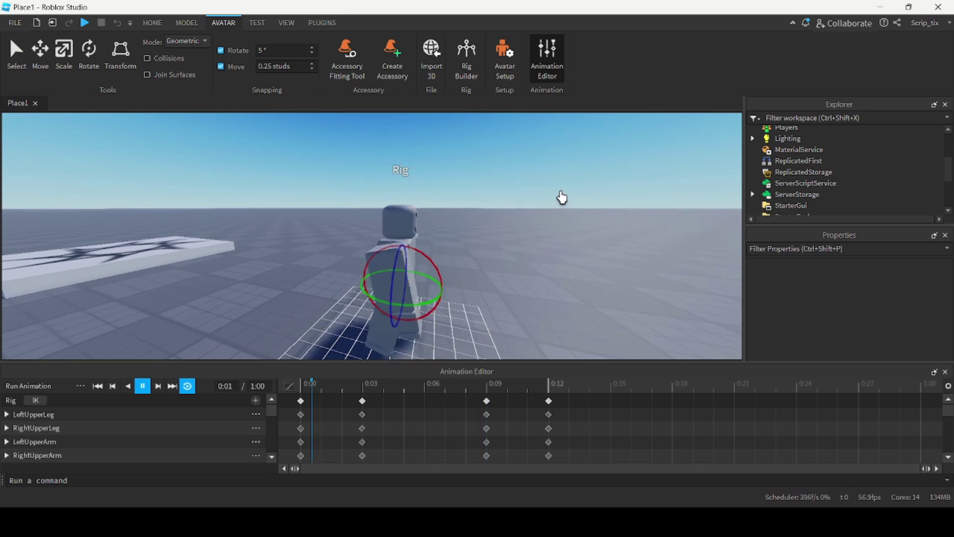
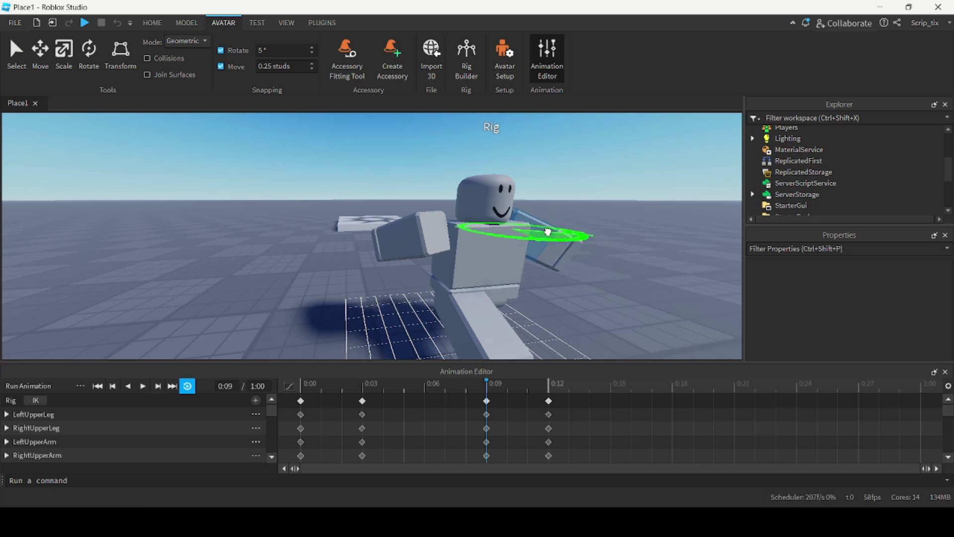
pyautogui.moveTo(499, 387); pyautogui.dragTo(232, 410)
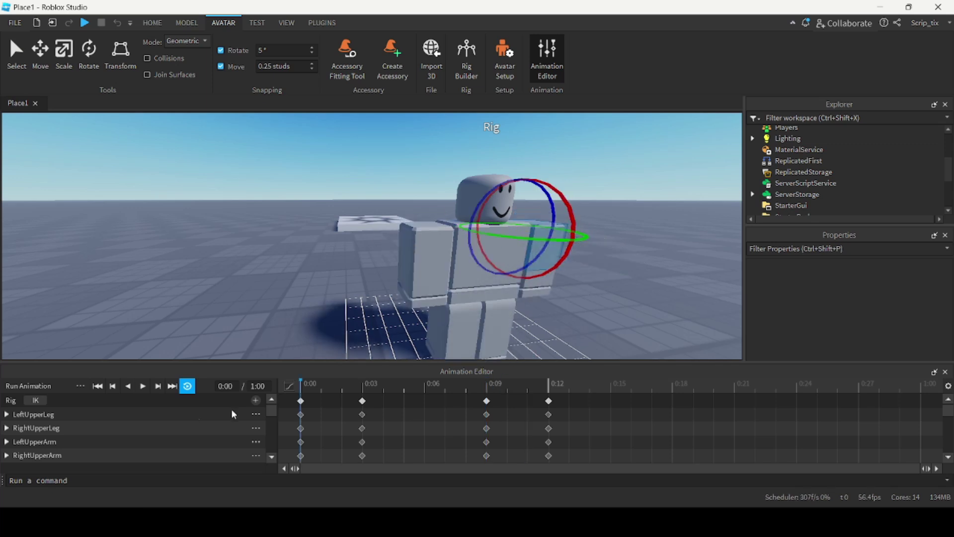
pyautogui.scroll(-4, 416, 277)
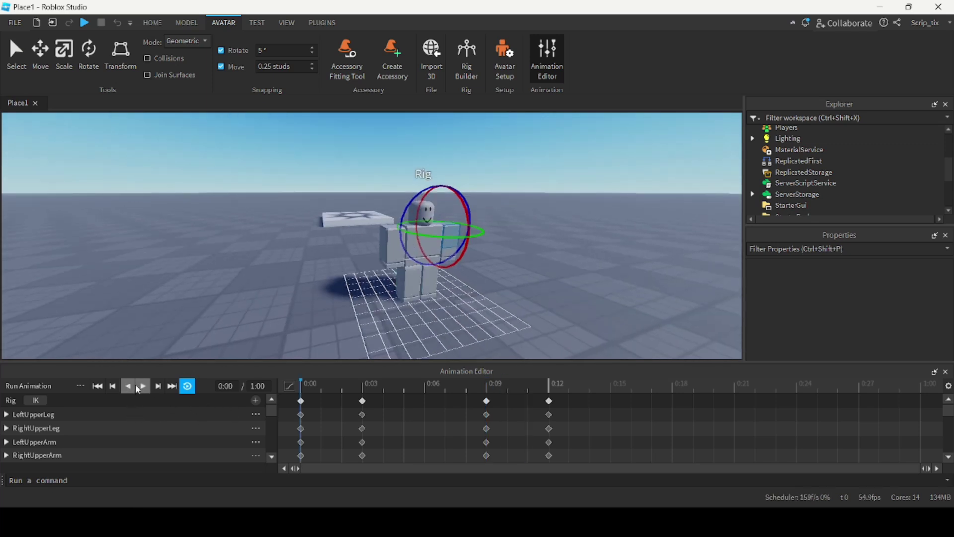
pyautogui.click(142, 386)
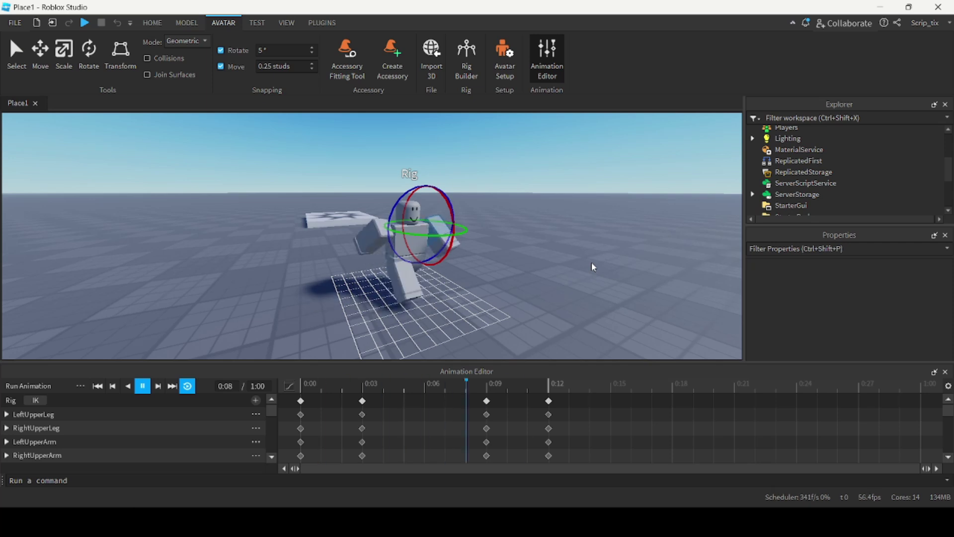
pyautogui.moveTo(592, 261); pyautogui.dragTo(592, 262, button='right')
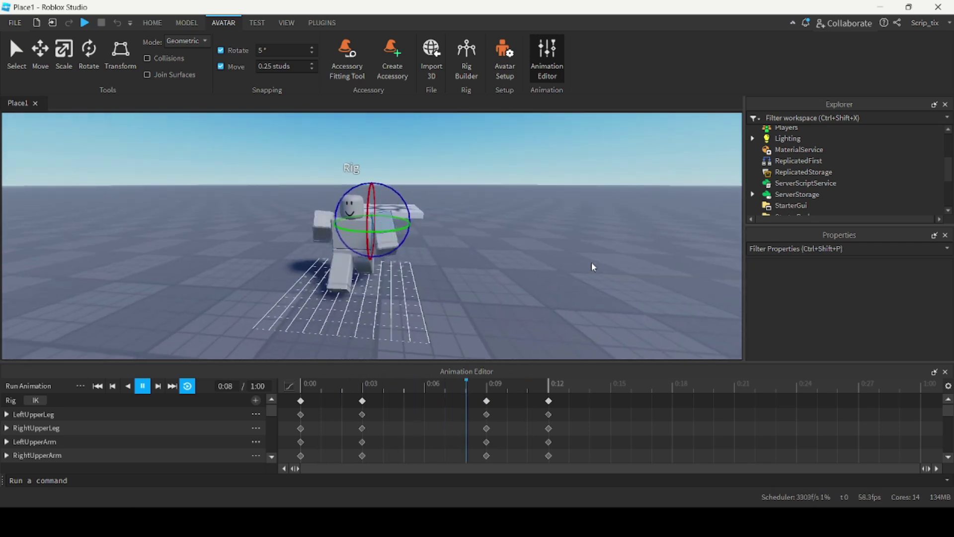
pyautogui.press('space')
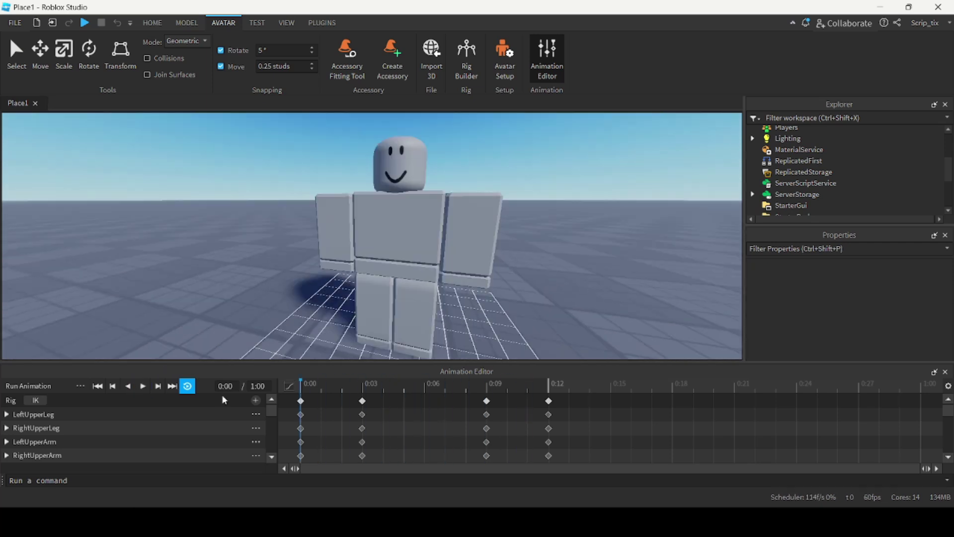
# Step: At the 0:03 keyframe, rotate the left upper leg further forward to raise it higher
pyautogui.moveTo(306, 382); pyautogui.dragTo(362, 383)
pyautogui.moveTo(553, 276); pyautogui.dragTo(554, 278, button='right')
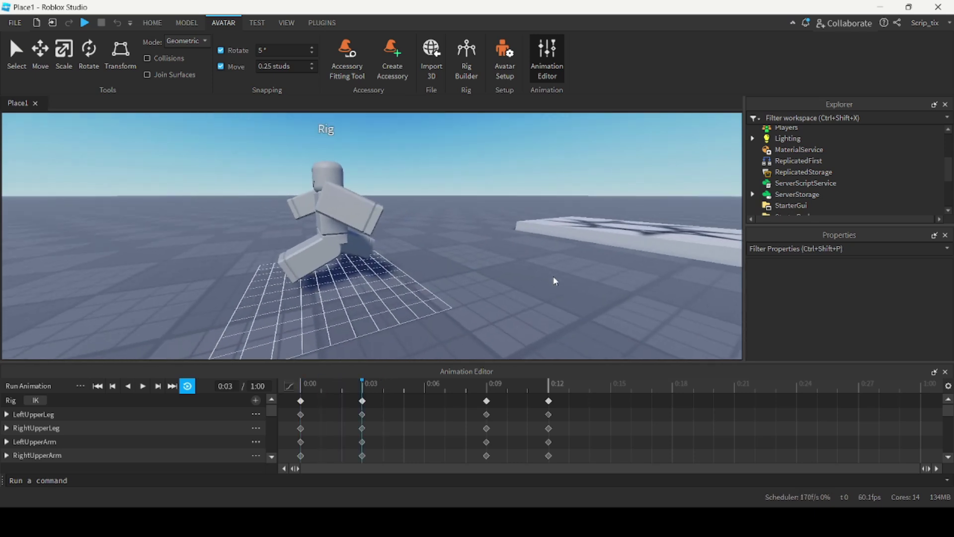
pyautogui.moveTo(422, 258); pyautogui.dragTo(421, 258, button='right')
pyautogui.scroll(4, 422, 258)
pyautogui.click(382, 259)
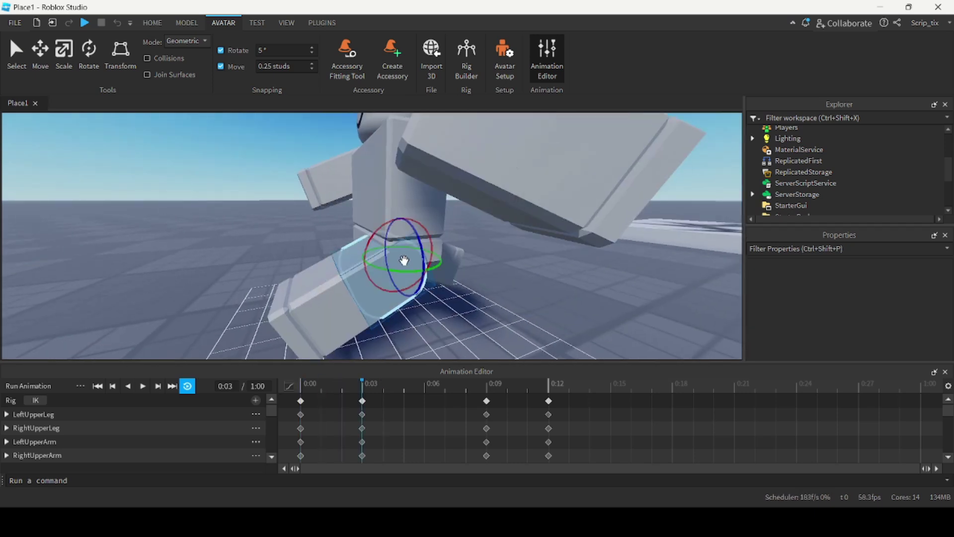
pyautogui.moveTo(426, 228); pyautogui.dragTo(428, 252)
pyautogui.press('d')
pyautogui.moveTo(447, 256); pyautogui.dragTo(446, 255, button='right')
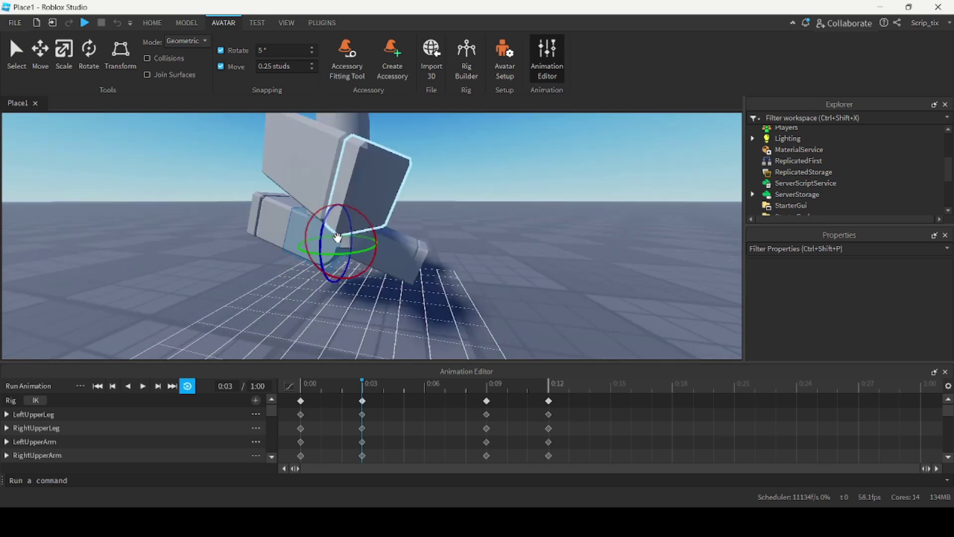
# Step: At the 0:03 keyframe, rotate the right upper leg further backward
pyautogui.click(367, 243)
pyautogui.moveTo(386, 219); pyautogui.dragTo(371, 203)
pyautogui.moveTo(497, 228); pyautogui.dragTo(462, 348, button='right')
pyautogui.press('a')
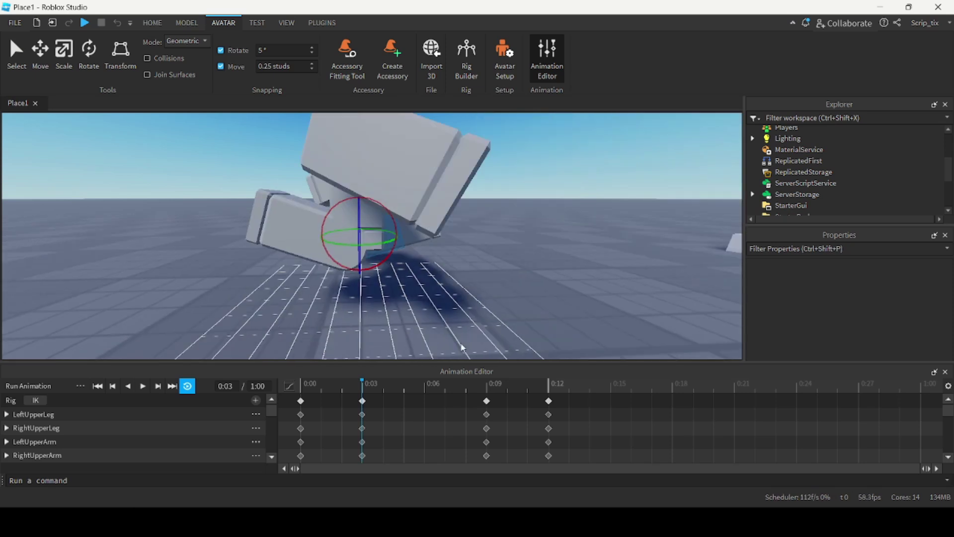
# Step: At the 0:09 keyframe, widen the stride by rotating the right upper leg further forward and the left upper leg further backward
pyautogui.click(486, 383)
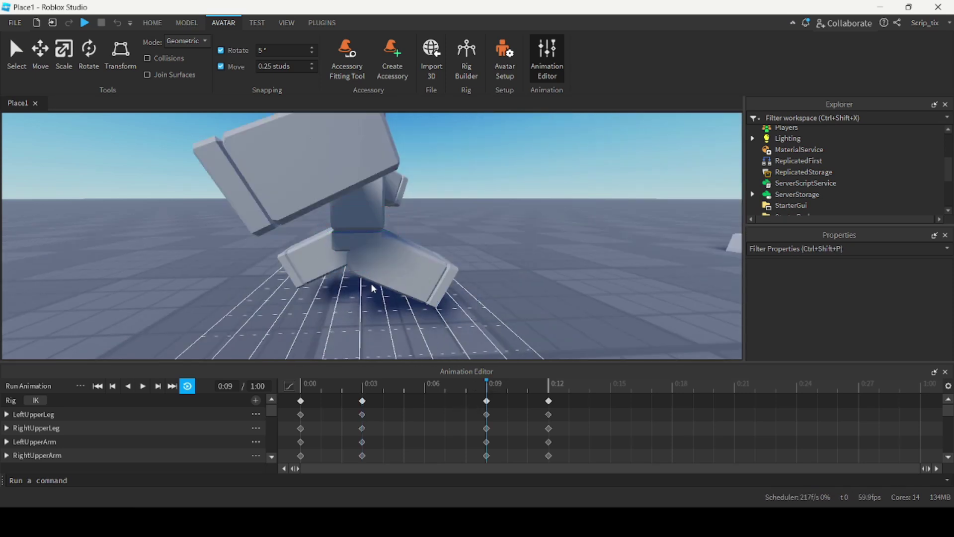
pyautogui.moveTo(390, 215); pyautogui.dragTo(368, 208)
pyautogui.moveTo(382, 223); pyautogui.dragTo(382, 220, button='right')
pyautogui.moveTo(399, 220); pyautogui.dragTo(406, 189)
pyautogui.moveTo(442, 207); pyautogui.dragTo(445, 207, button='right')
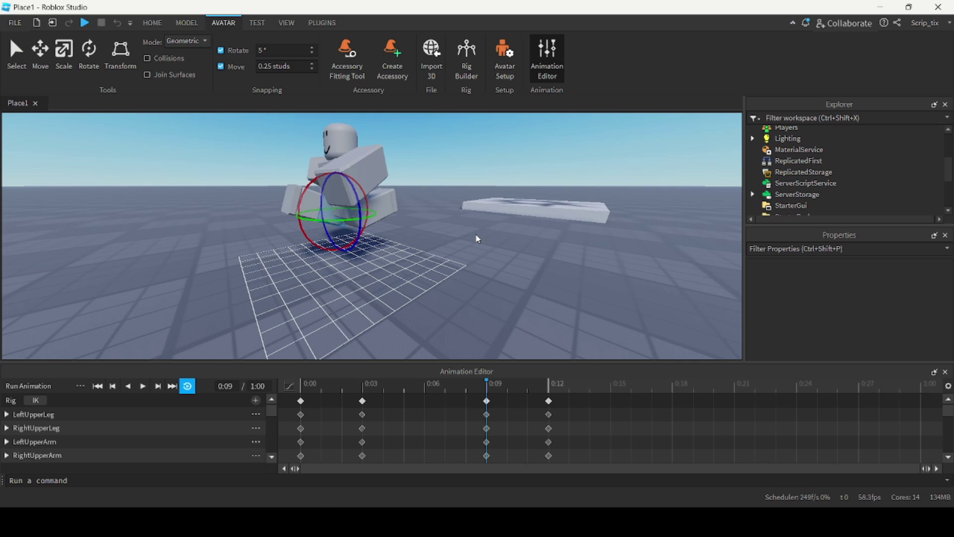
# Step: Preview the run animation with the widened leg strides, then stop playback
pyautogui.moveTo(513, 201); pyautogui.dragTo(508, 204, button='right')
pyautogui.press('e')
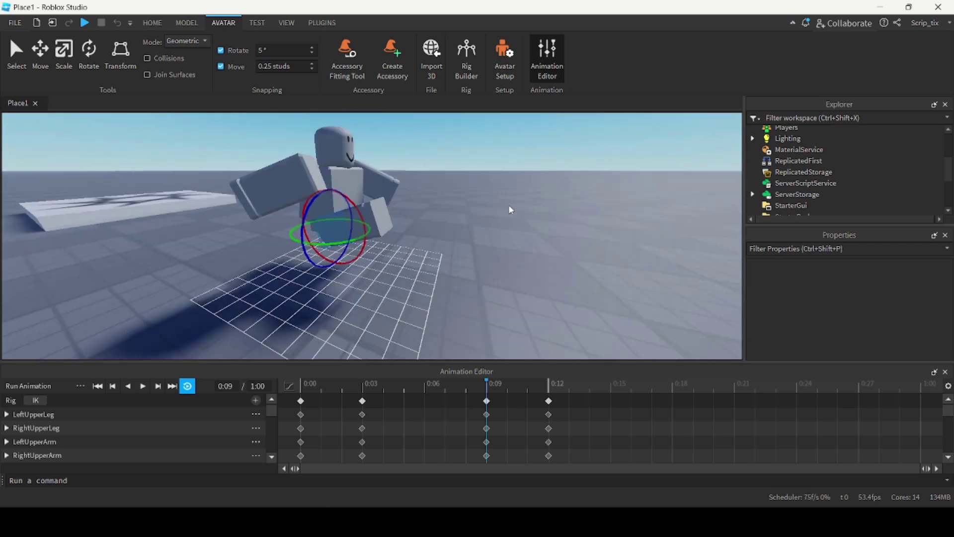
pyautogui.click(142, 384)
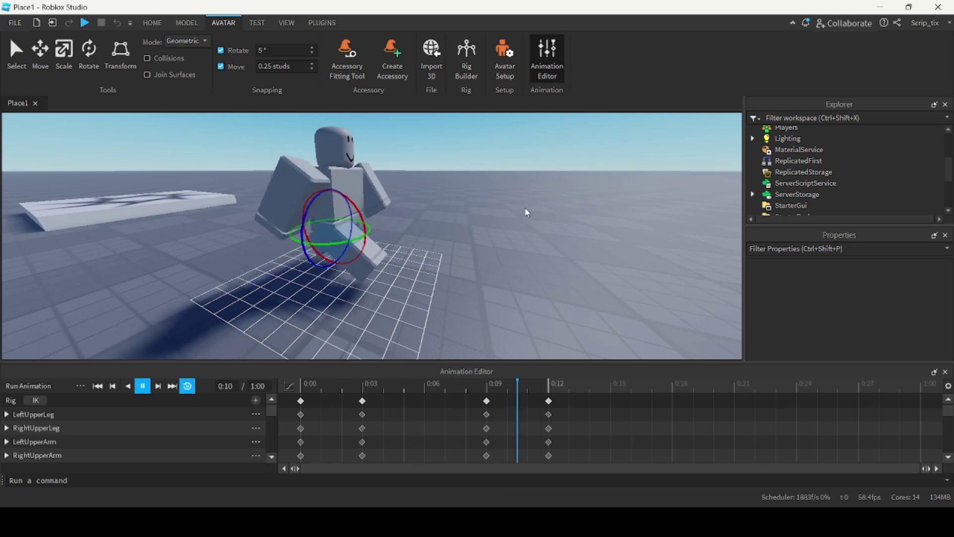
pyautogui.press('space')
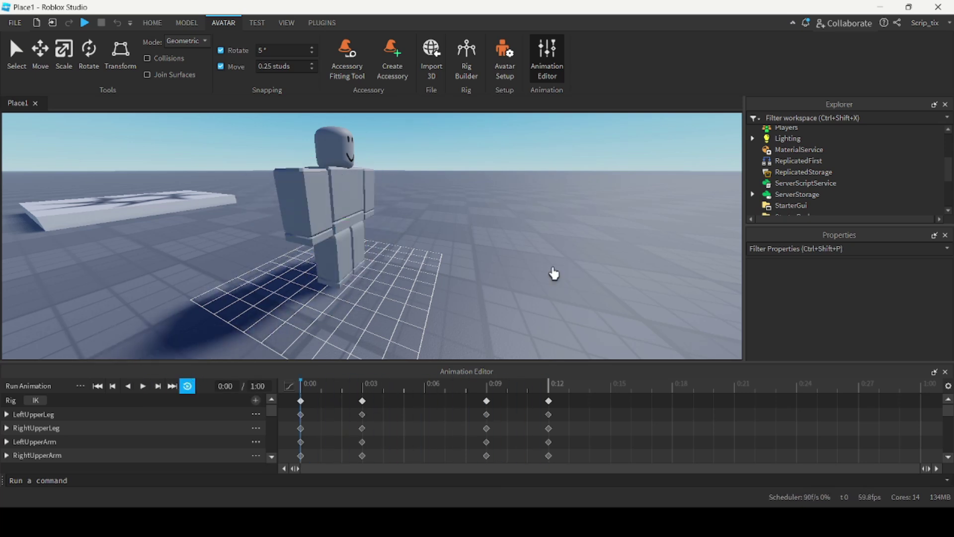
# Step: Publish the animation to Roblox as a Development Item titled Run Animation, with category Animation and creator Me
pyautogui.click(80, 387)
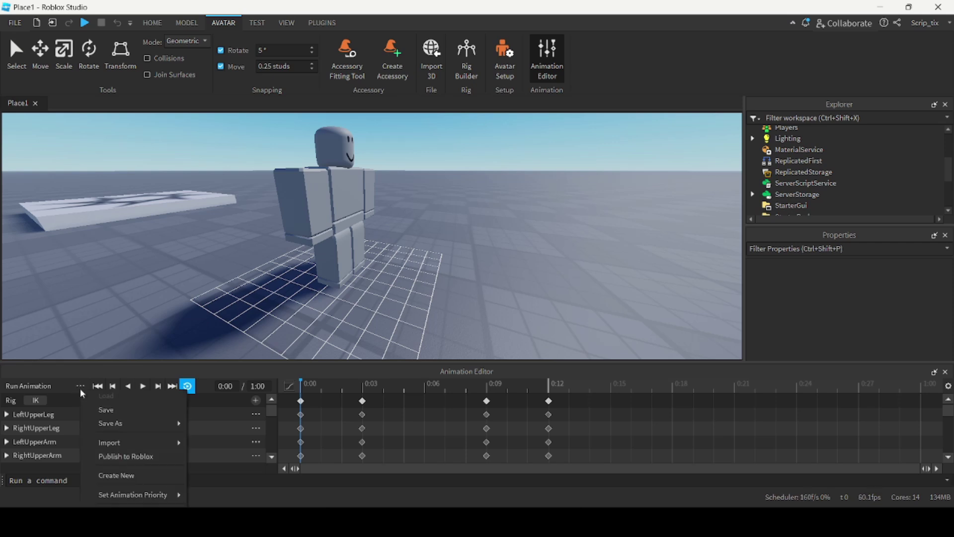
pyautogui.click(122, 455)
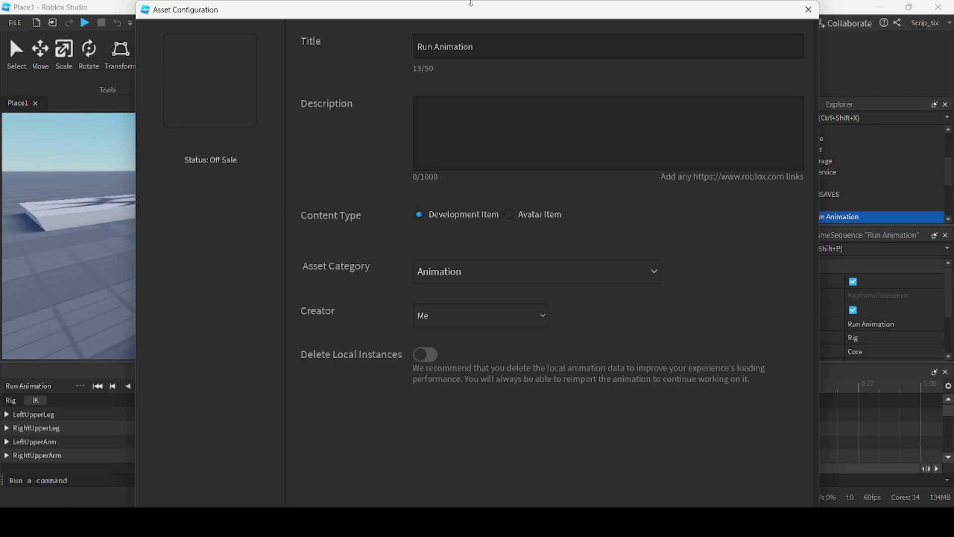
pyautogui.moveTo(469, 1); pyautogui.dragTo(464, 55)
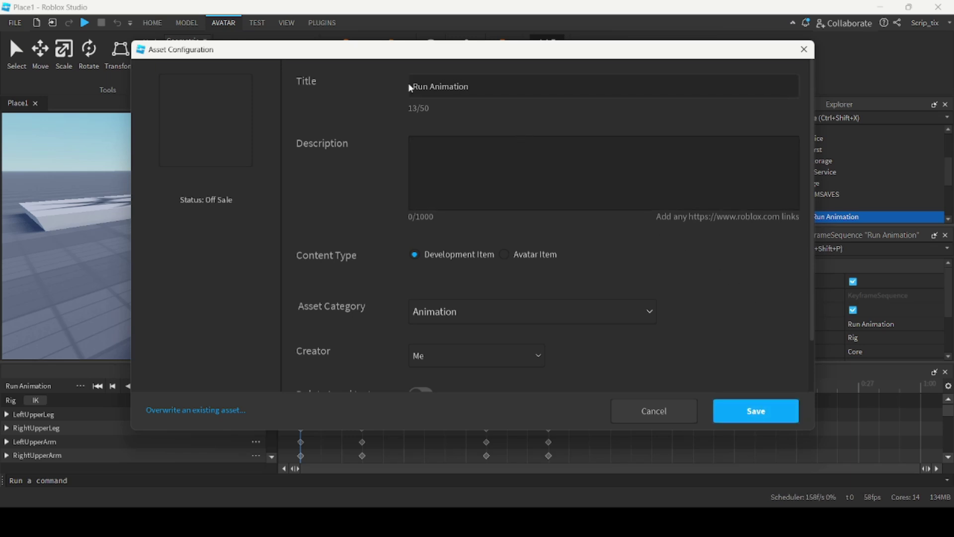
pyautogui.scroll(-2, 539, 99)
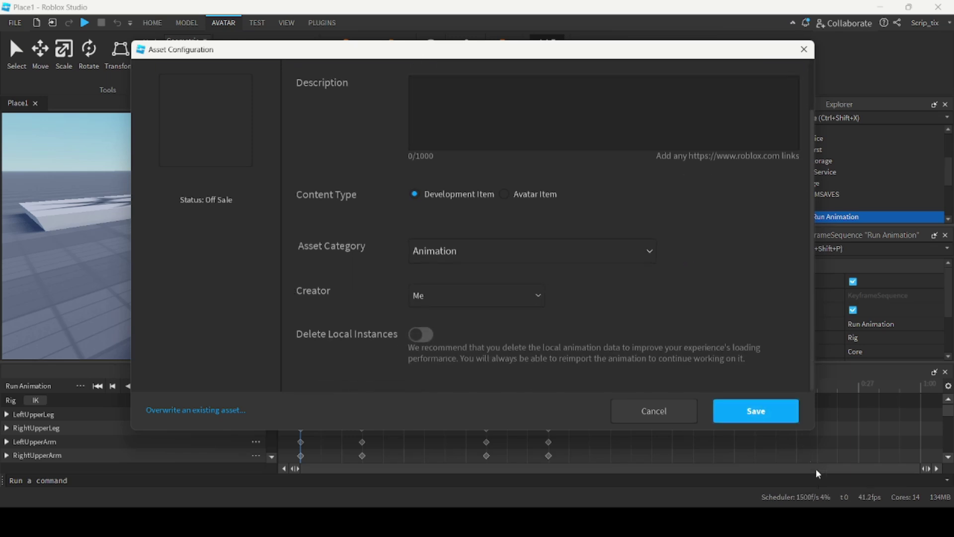
pyautogui.click(758, 411)
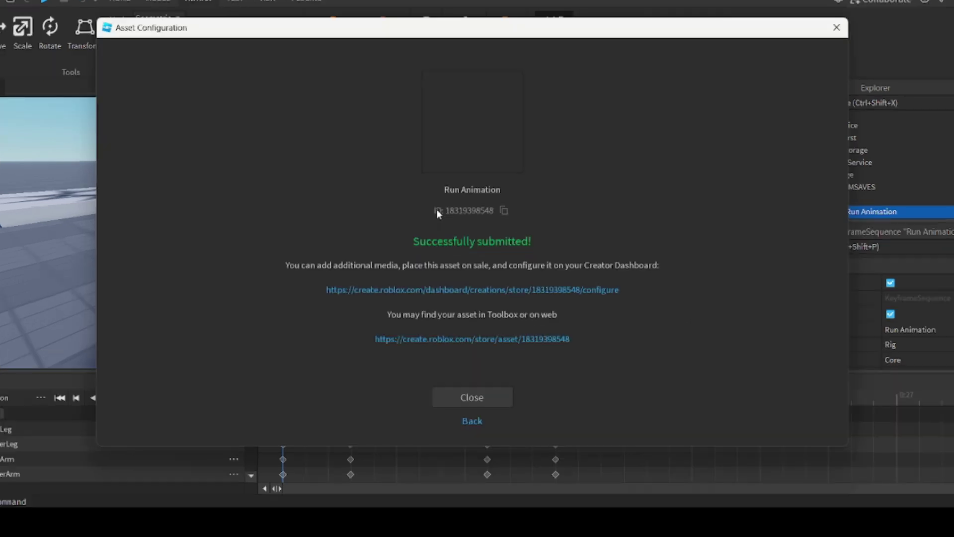
# Step: Copy the published animation's asset ID and find the Animate script under StarterCharacterScripts
pyautogui.click(505, 210)
pyautogui.click(470, 400)
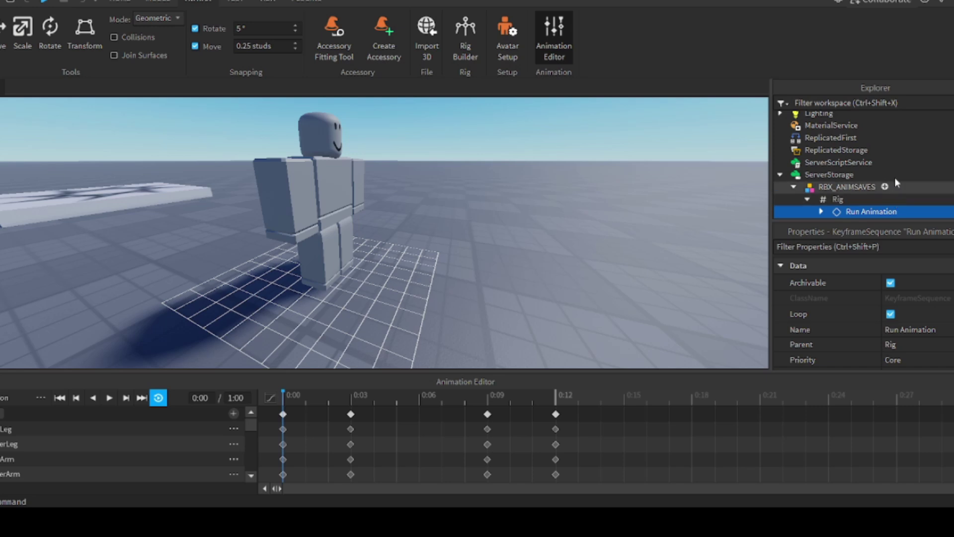
pyautogui.scroll(-3, 882, 162)
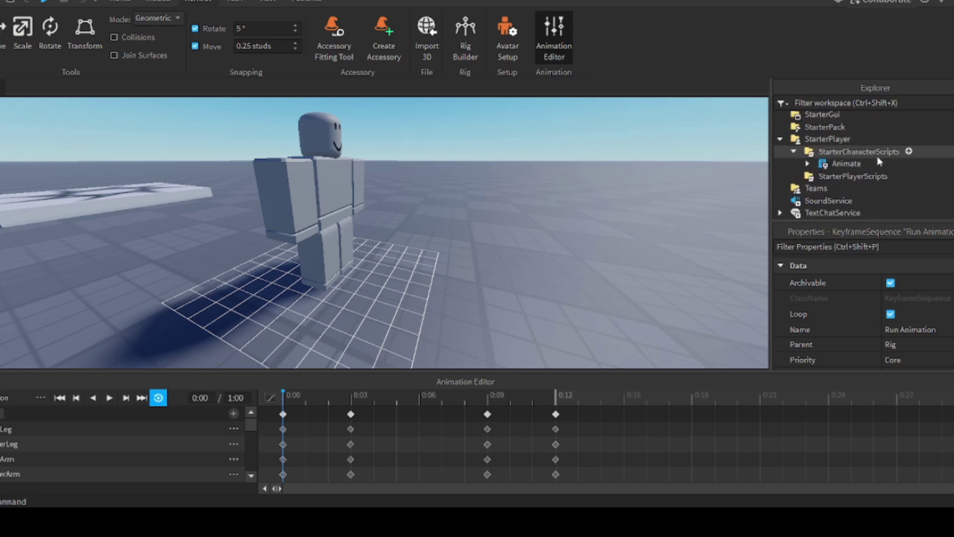
# Step: Expand the Animate script under StarterCharacterScripts and select the RunAnim animation inside its run value
pyautogui.click(829, 162)
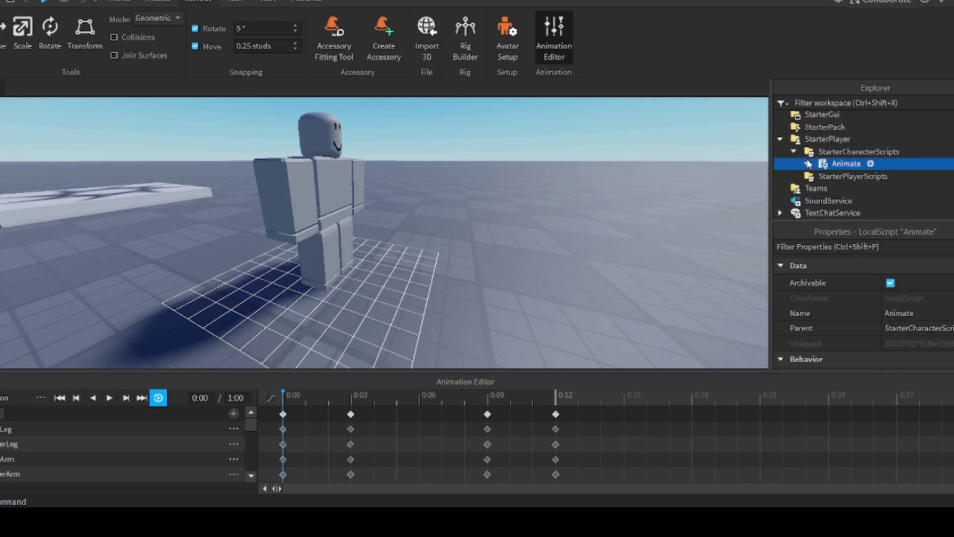
pyautogui.click(809, 164)
pyautogui.scroll(-3, 820, 164)
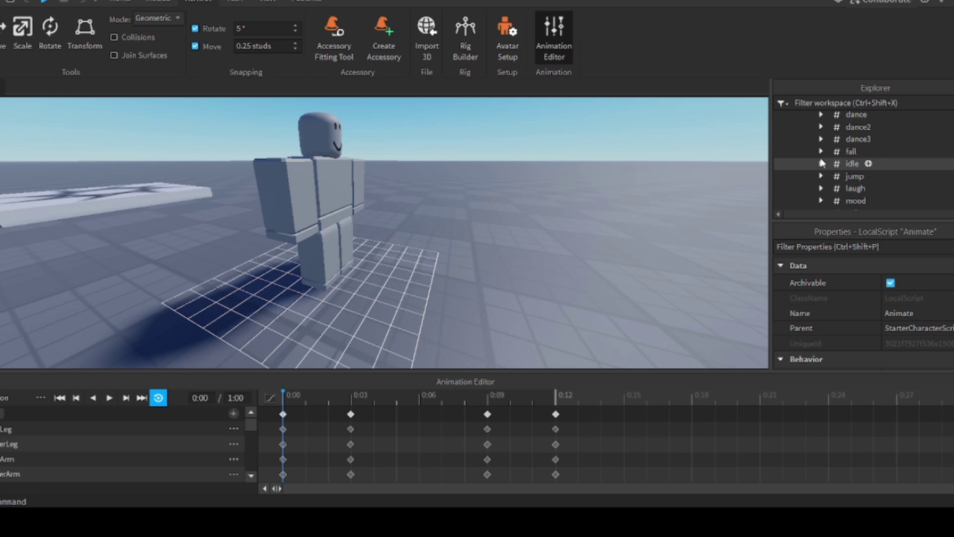
pyautogui.scroll(-3, 823, 163)
pyautogui.click(821, 128)
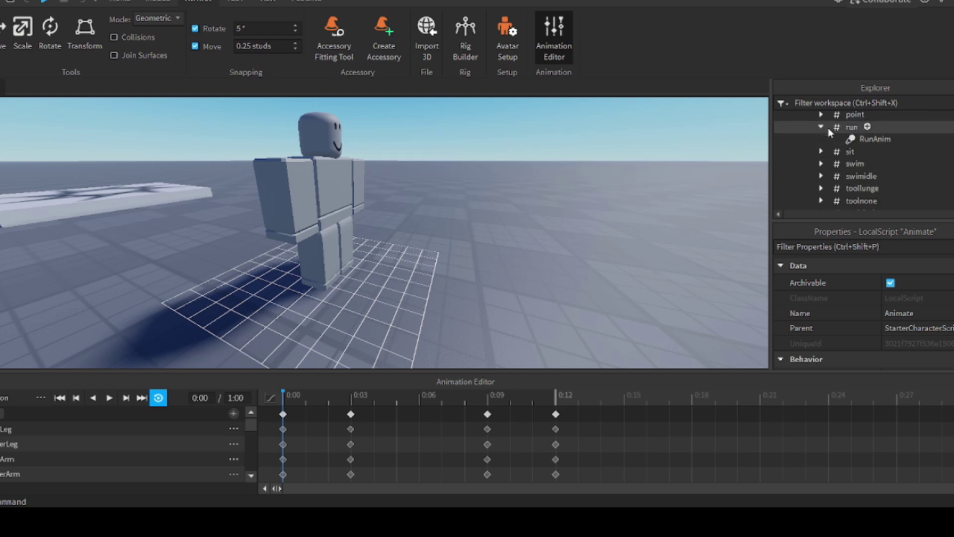
pyautogui.click(837, 128)
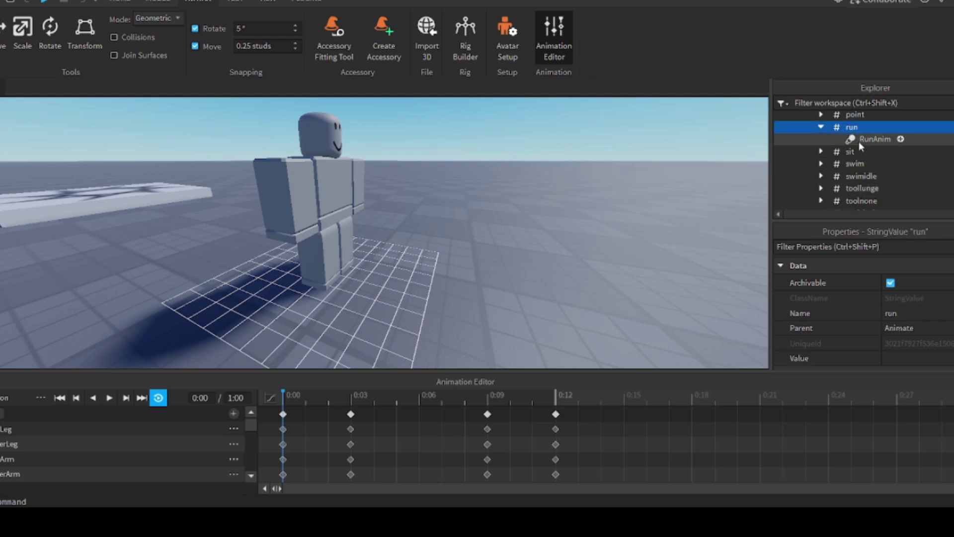
pyautogui.click(857, 138)
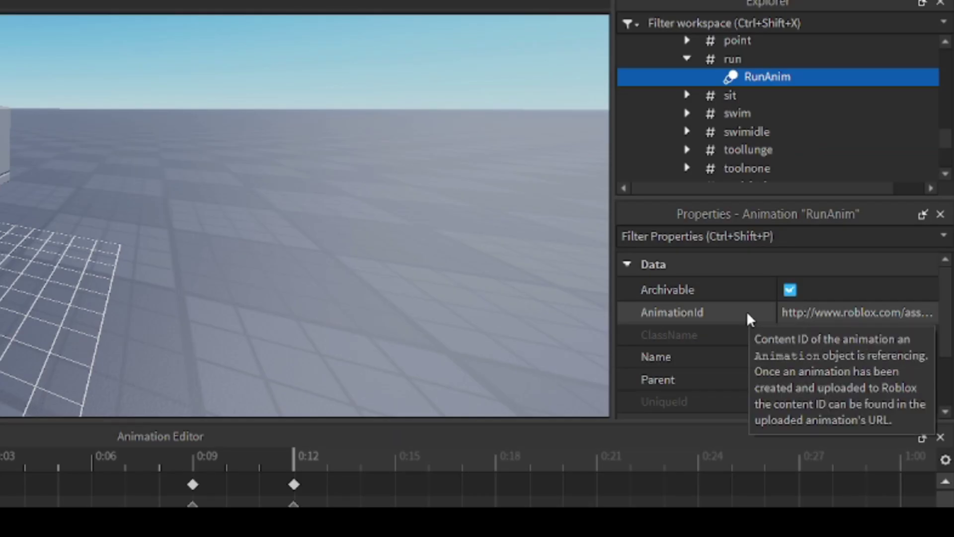
pyautogui.click(837, 315)
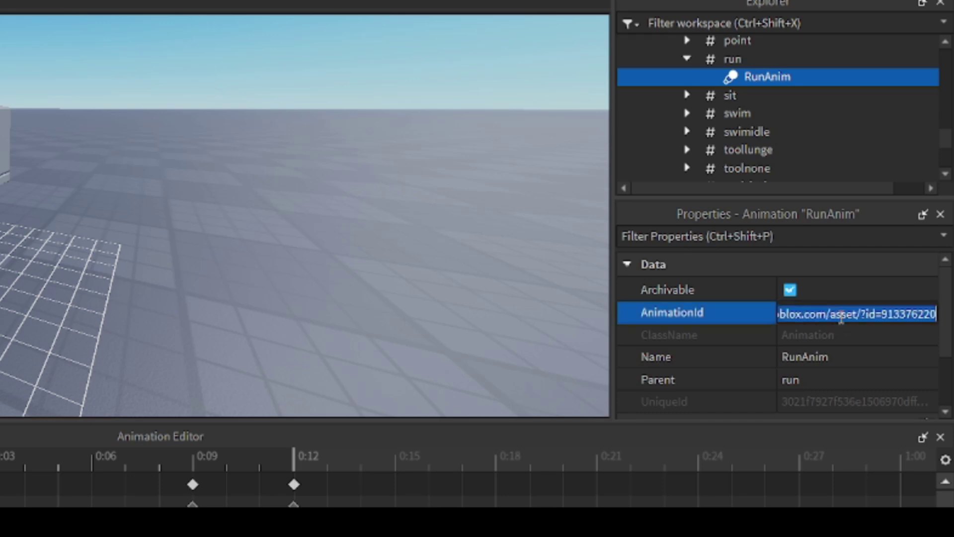
pyautogui.hotkey('ctrl', 'v')
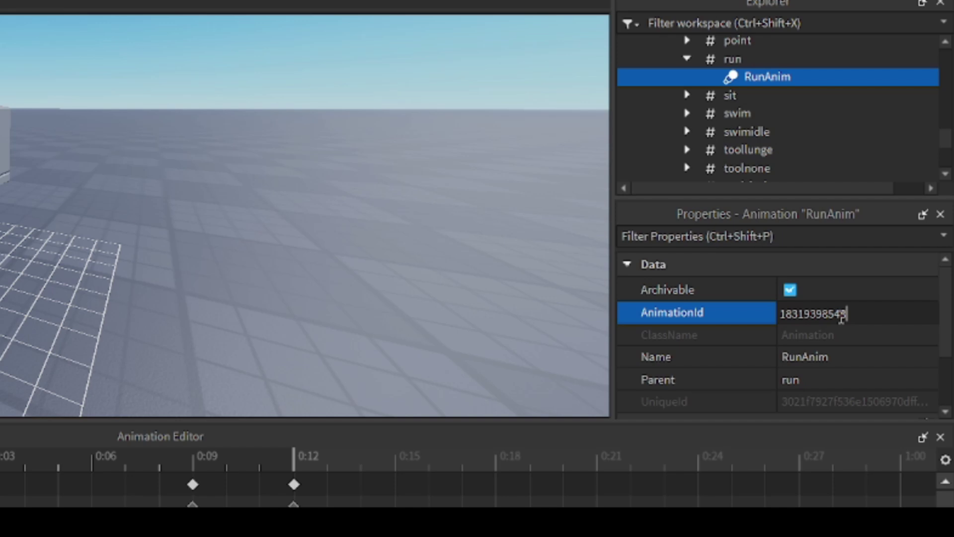
pyautogui.press('Return')
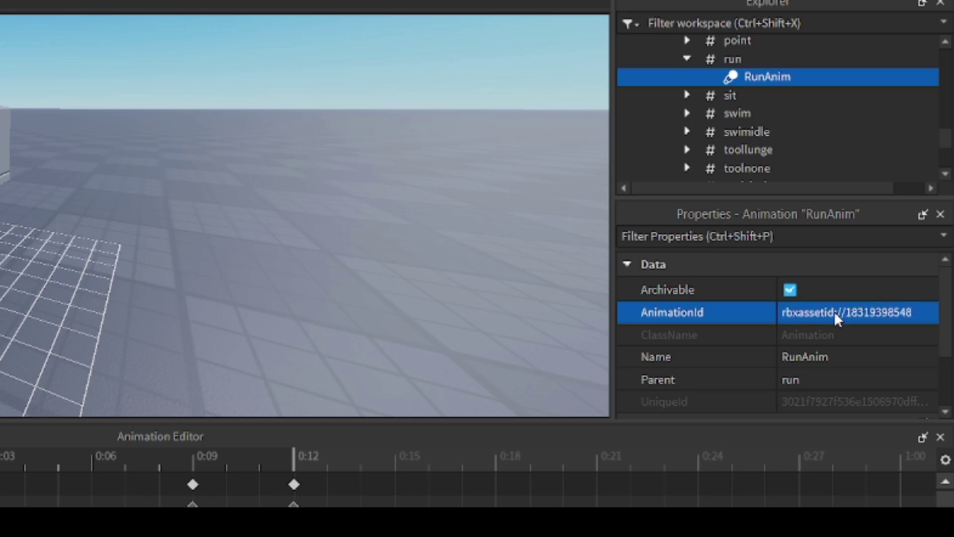
pyautogui.scroll(5, 761, 119)
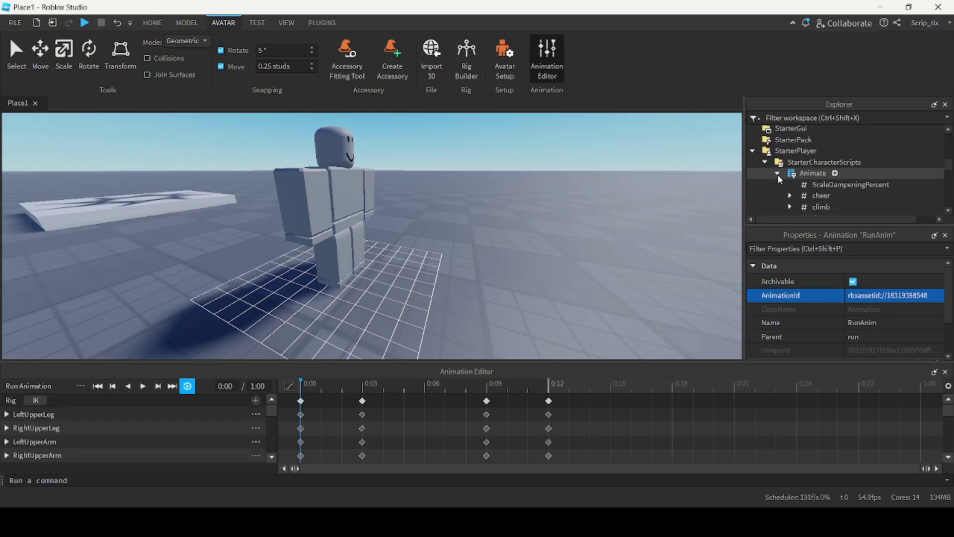
pyautogui.click(777, 173)
pyautogui.click(808, 174)
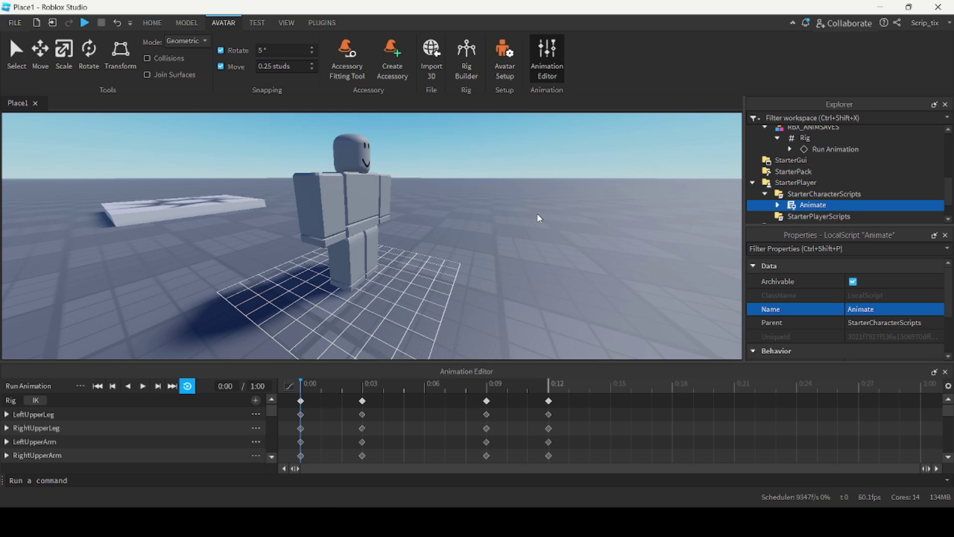
# Step: Start a play test of the place and close the Tool Grip Editor
pyautogui.press('a')
pyautogui.moveTo(679, 236); pyautogui.dragTo(679, 236, button='right')
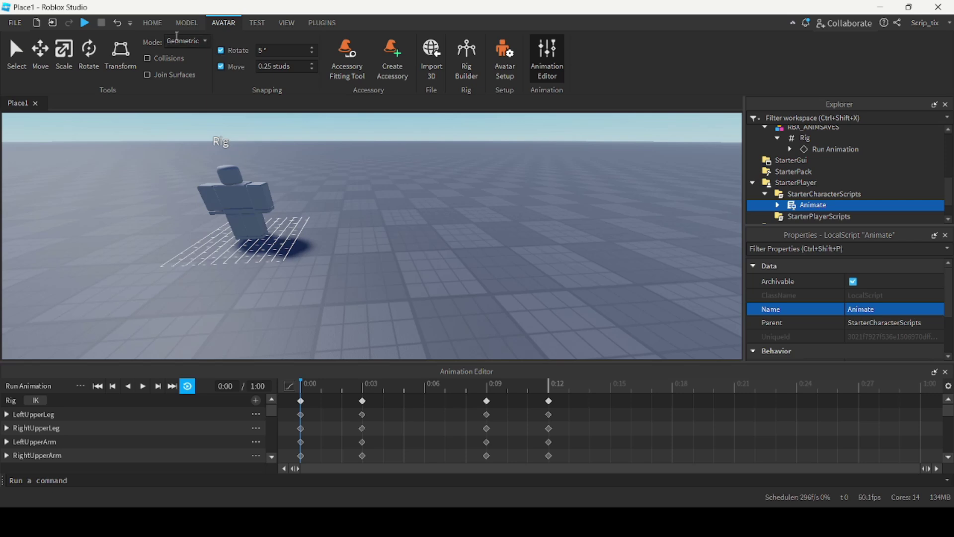
pyautogui.click(152, 23)
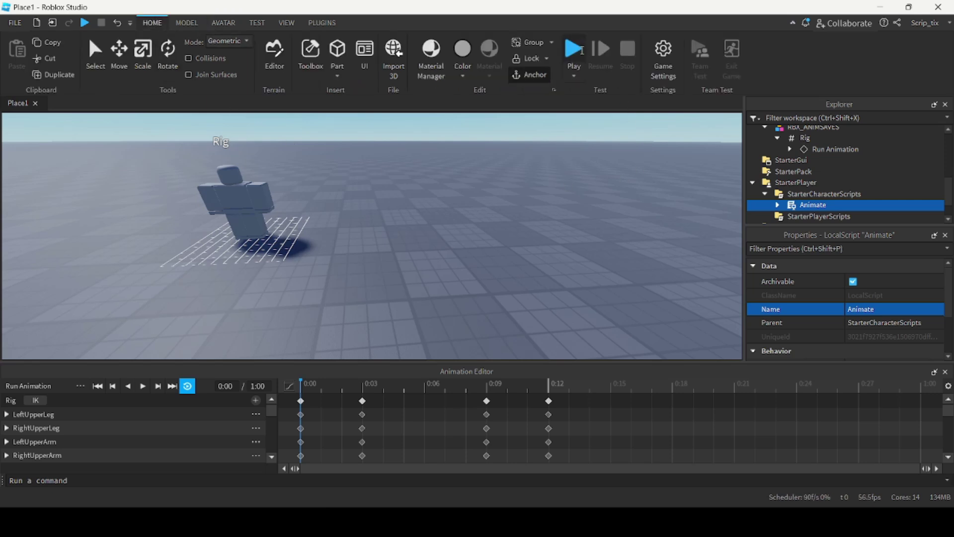
pyautogui.click(574, 49)
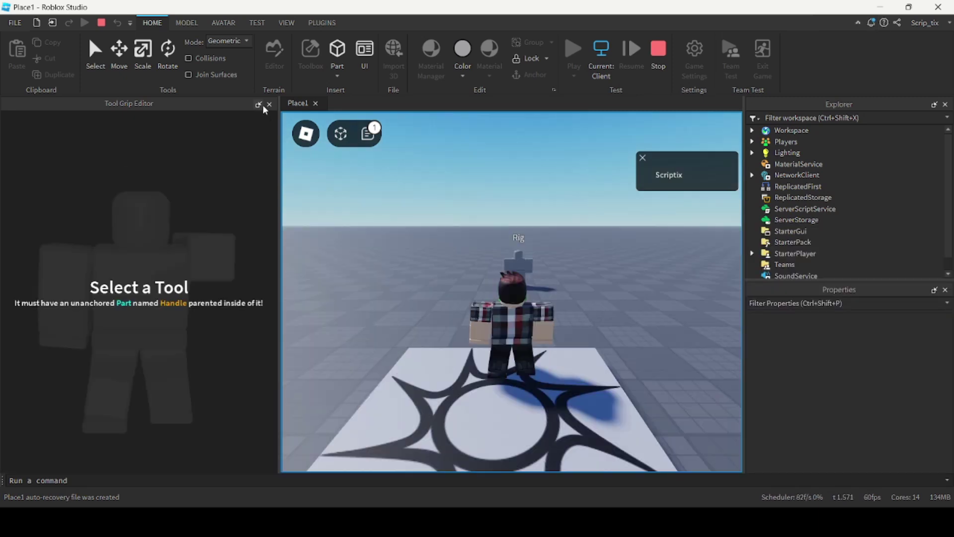
pyautogui.click(268, 105)
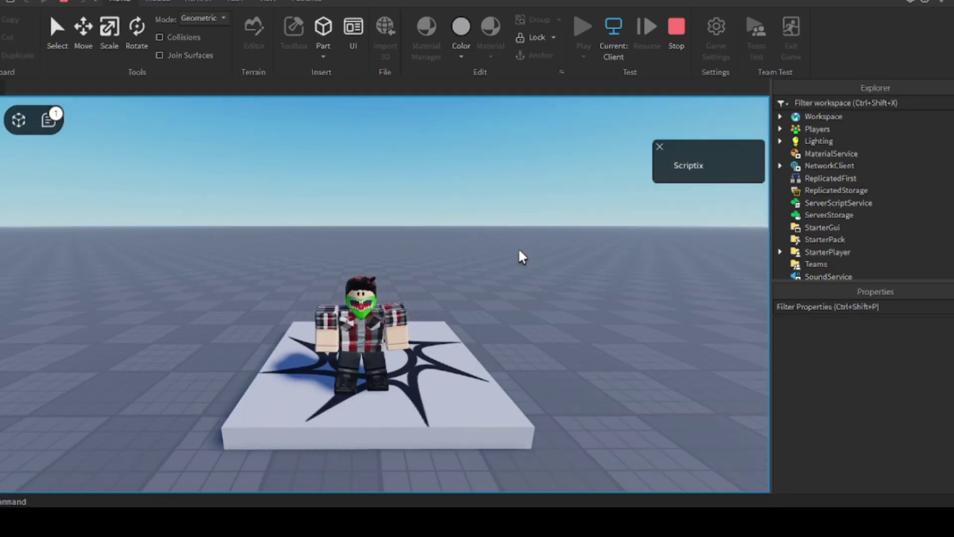
# Step: Run and jump the character around the baseplate, viewing it from different angles to check the custom run animation
pyautogui.moveTo(520, 251); pyautogui.dragTo(519, 251, button='right')
pyautogui.press('w')
pyautogui.press('space')
pyautogui.press('s')
pyautogui.press('space')
pyautogui.press('space')
pyautogui.press('a')
pyautogui.press('s')
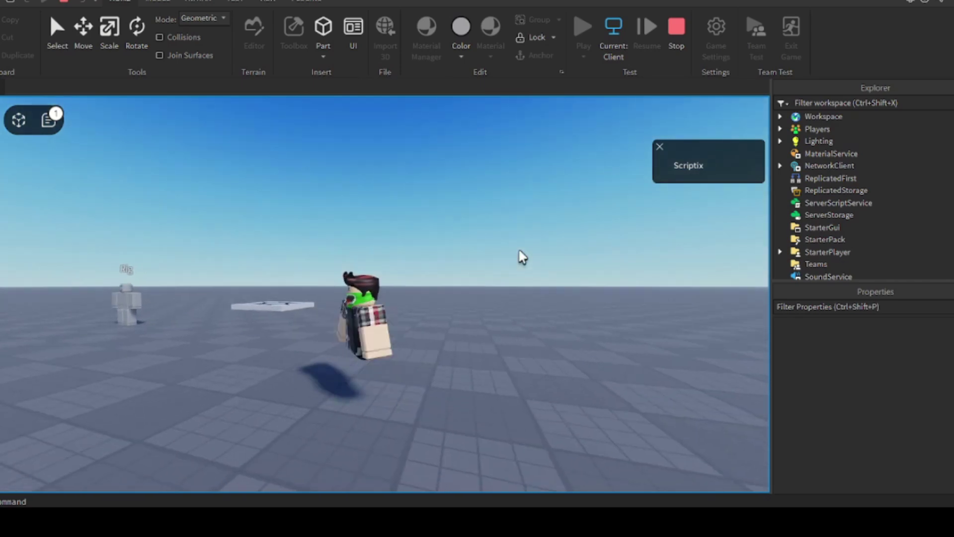
pyautogui.press('space')
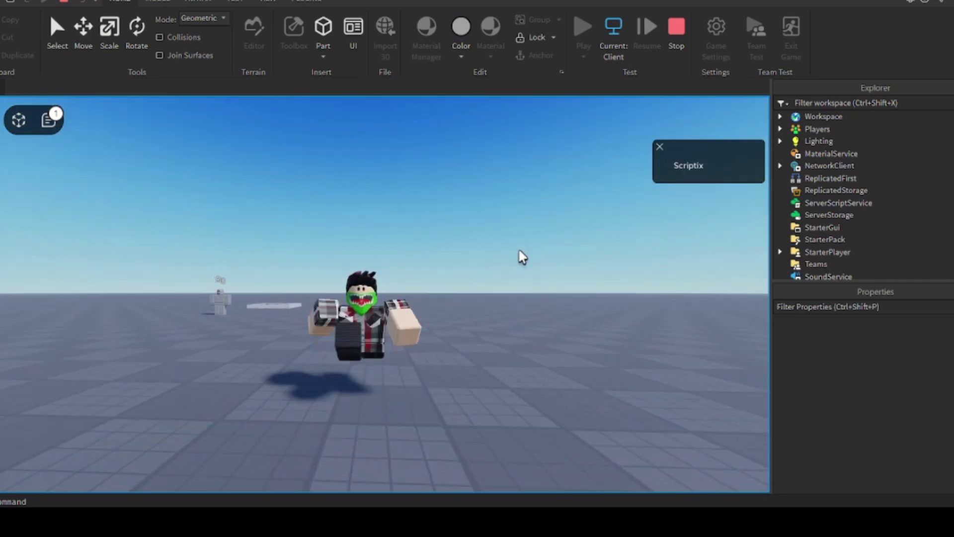
pyautogui.moveTo(519, 251); pyautogui.dragTo(520, 251, button='right')
pyautogui.press('w')
pyautogui.press('space')
pyautogui.press('s')
pyautogui.press('space')
pyautogui.press('space')
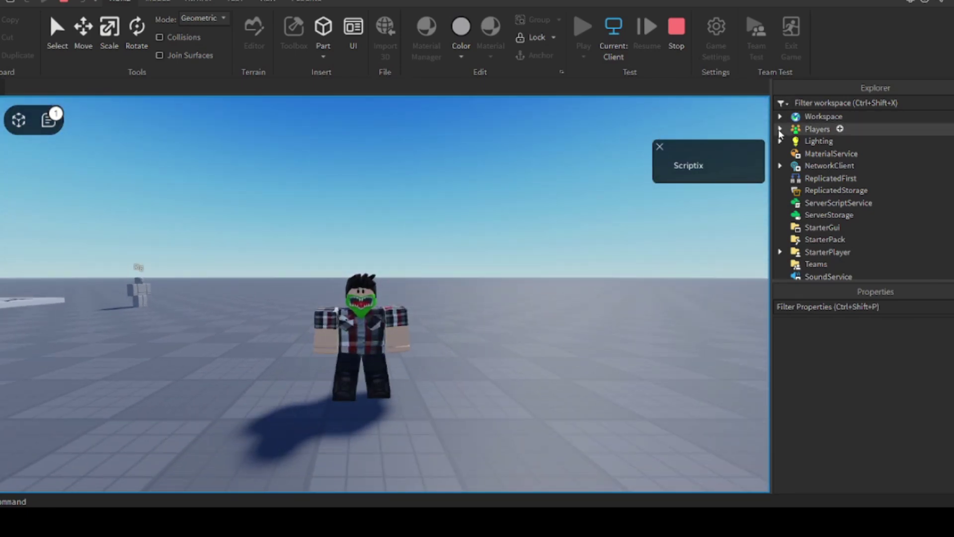
# Step: Examine the animation values in the Animate script inside the player's character model in Workspace
pyautogui.click(780, 116)
pyautogui.click(794, 178)
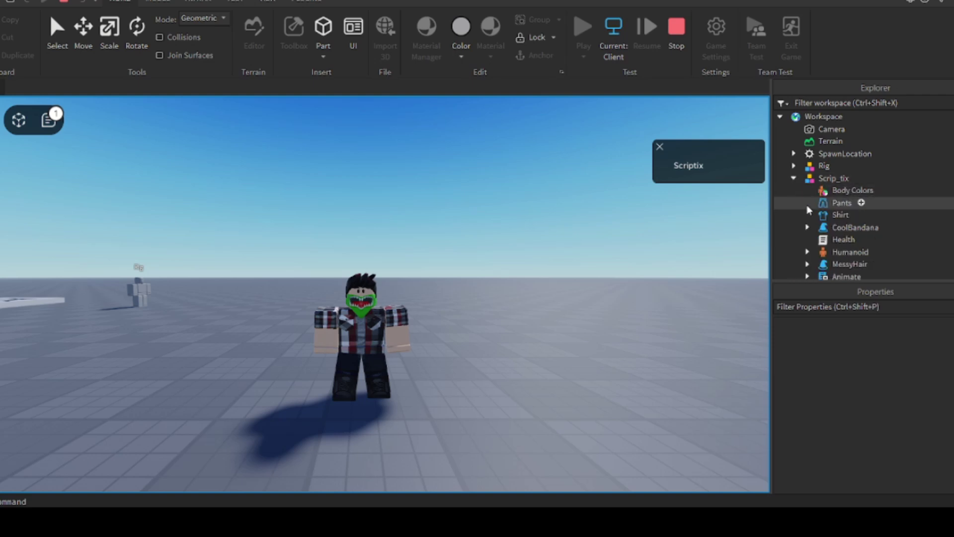
pyautogui.scroll(-1, 813, 242)
pyautogui.click(807, 242)
pyautogui.scroll(-4, 845, 208)
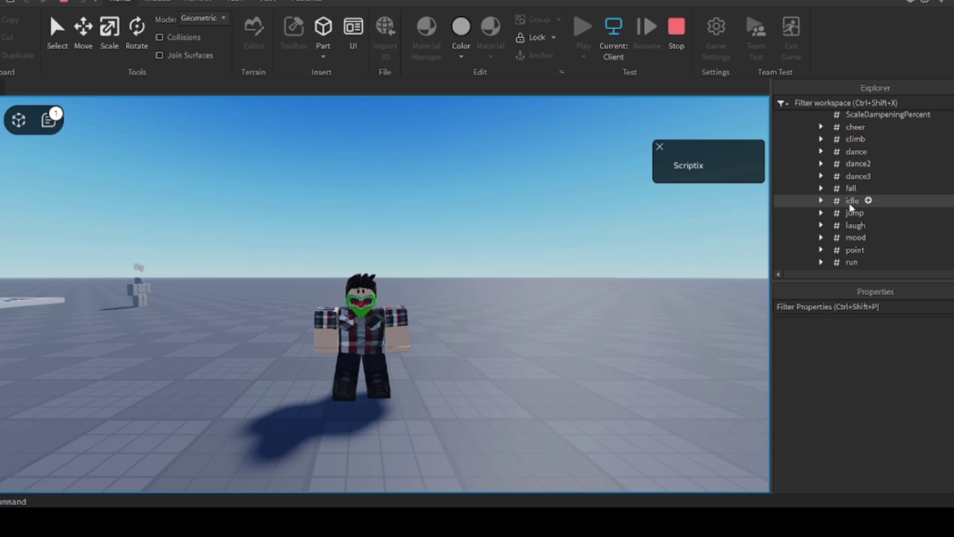
pyautogui.scroll(-5, 851, 218)
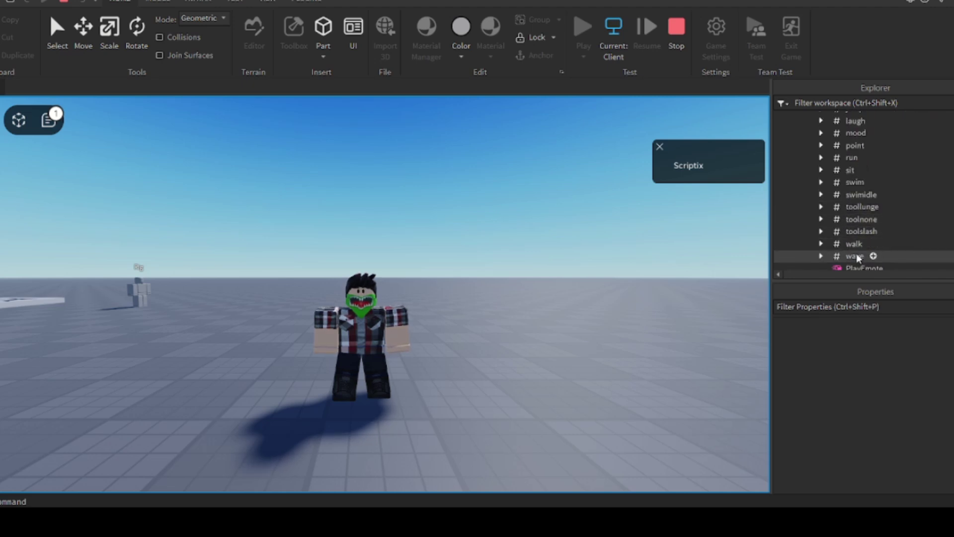
pyautogui.moveTo(429, 248); pyautogui.dragTo(430, 247, button='right')
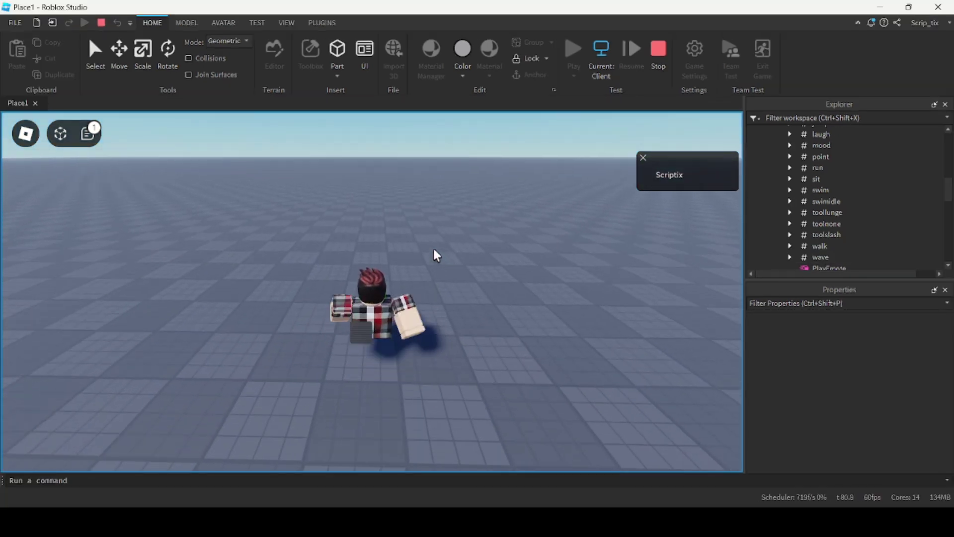